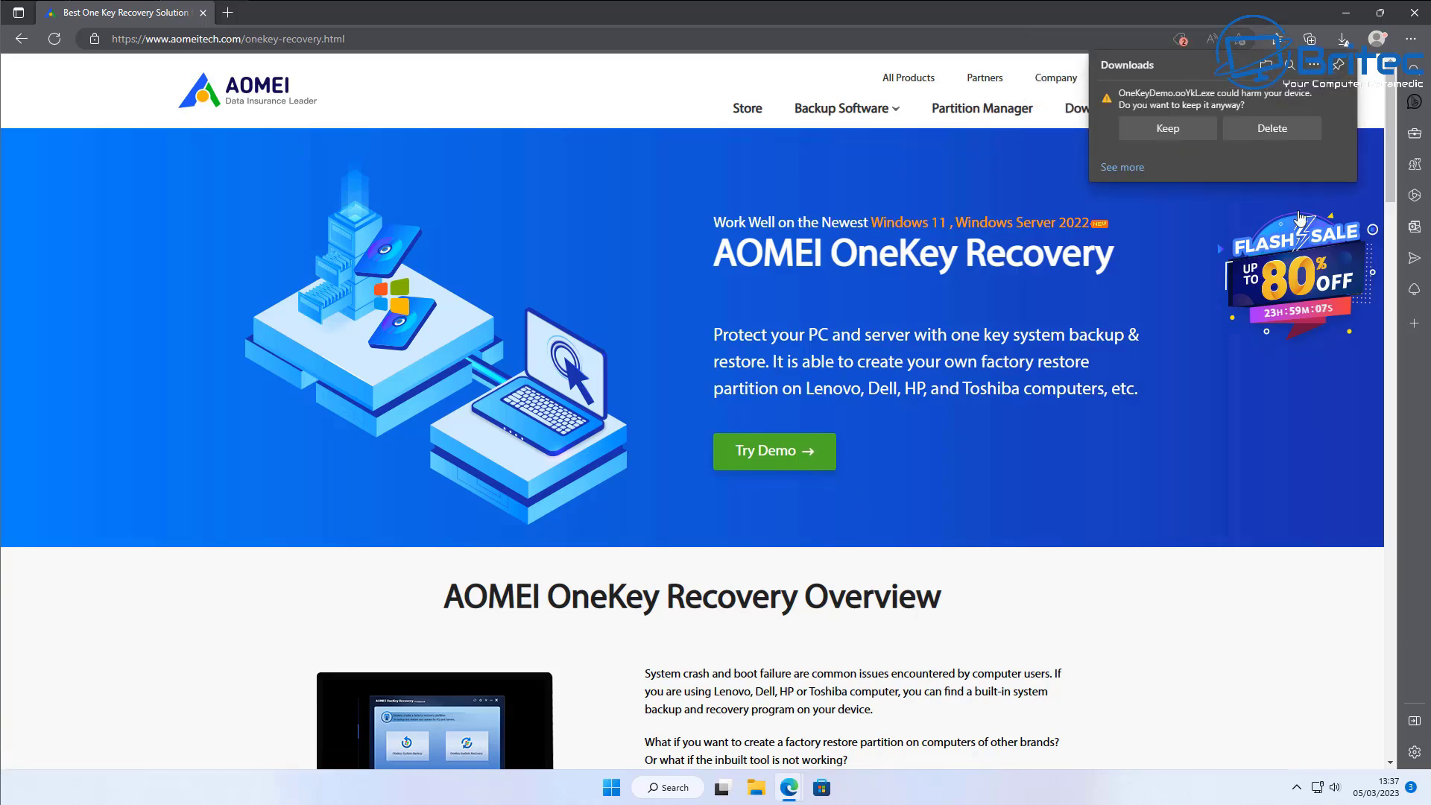
Keep the flagged OneKeyDemo.ooYkL.exe download in Edge despite the harmful-file warning
{"action": "left_click", "coordinate": [1168, 129]}
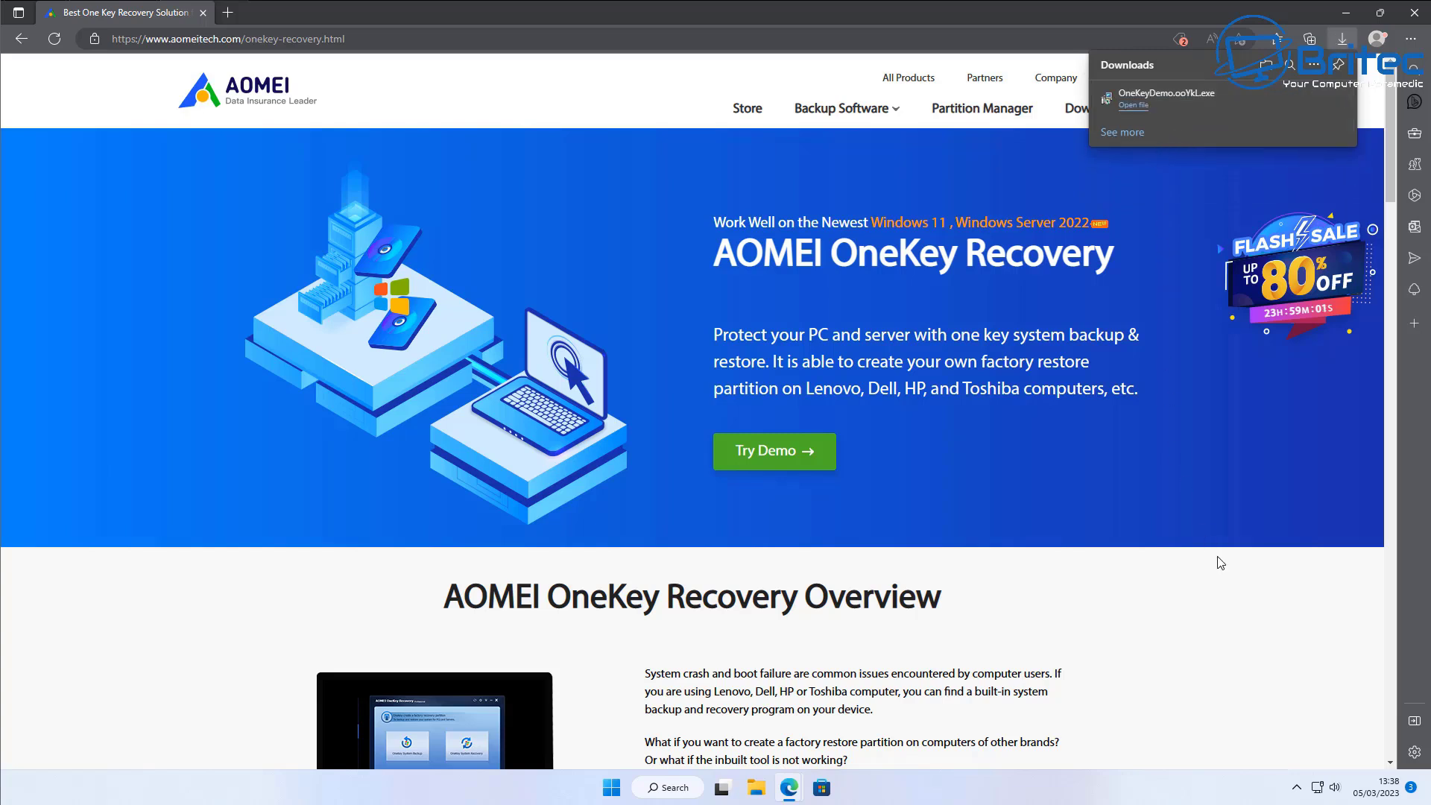
Launch the downloaded OneKey Recovery installer and choose English as the setup language
{"action": "left_click", "coordinate": [1133, 106]}
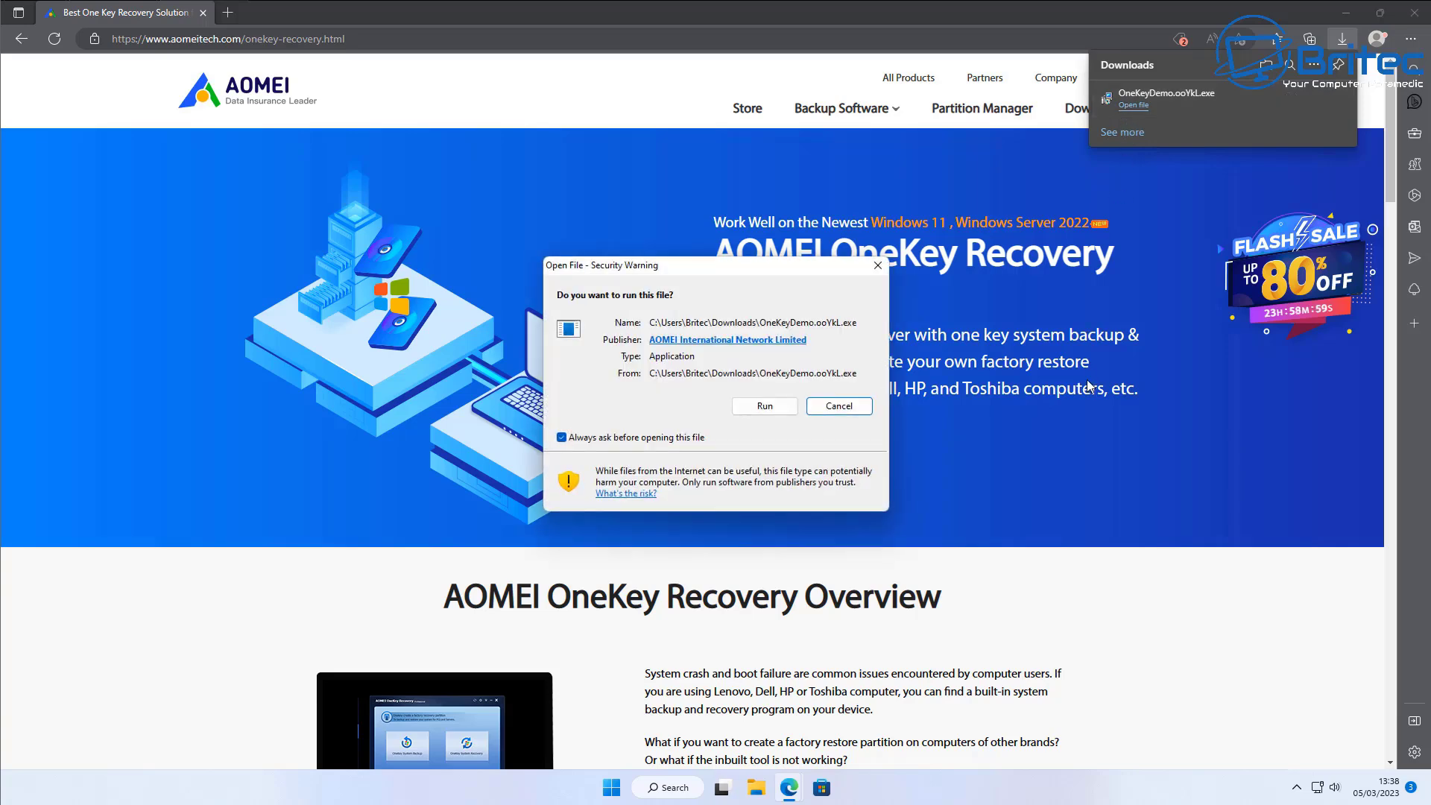
{"action": "left_click", "coordinate": [1345, 12]}
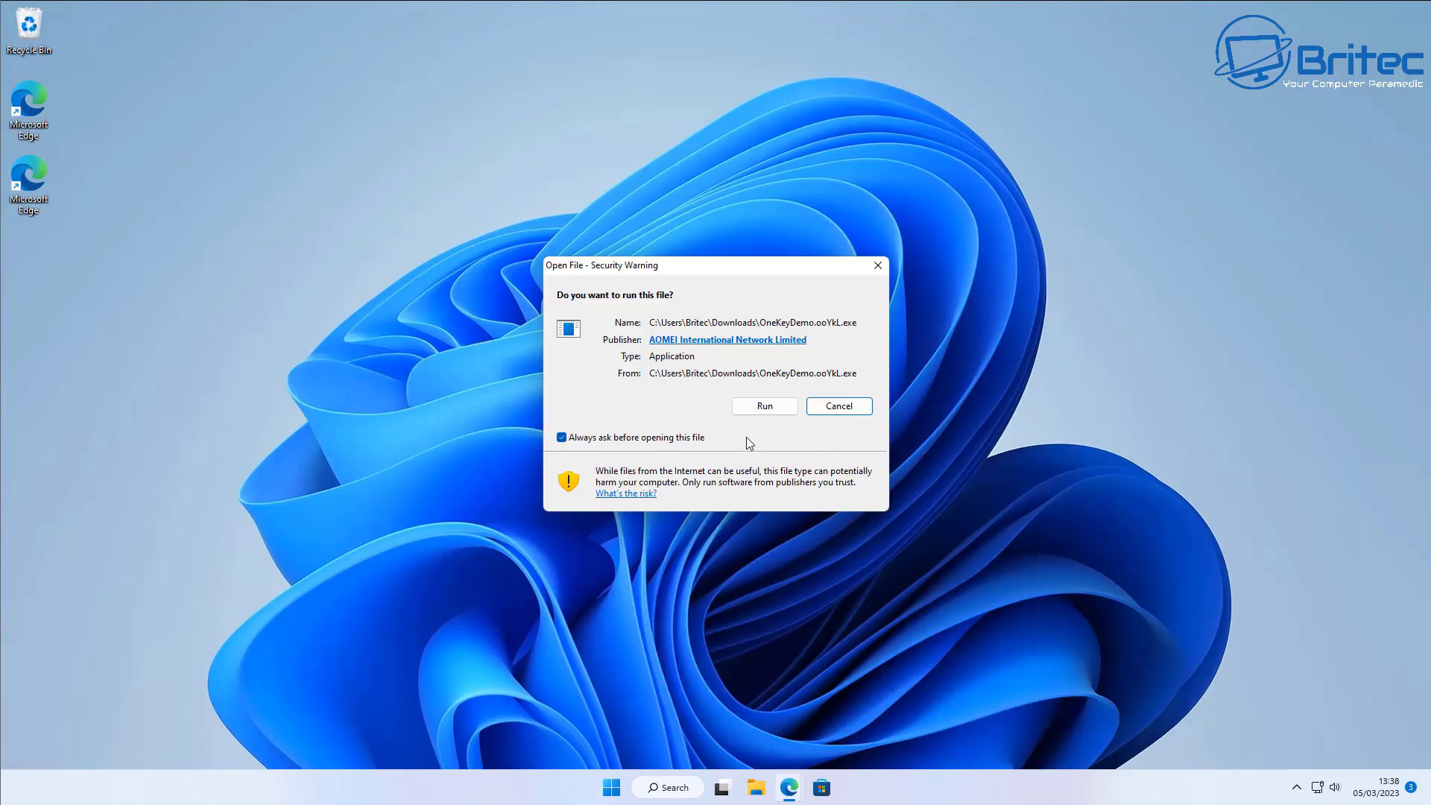
{"action": "left_click", "coordinate": [763, 407]}
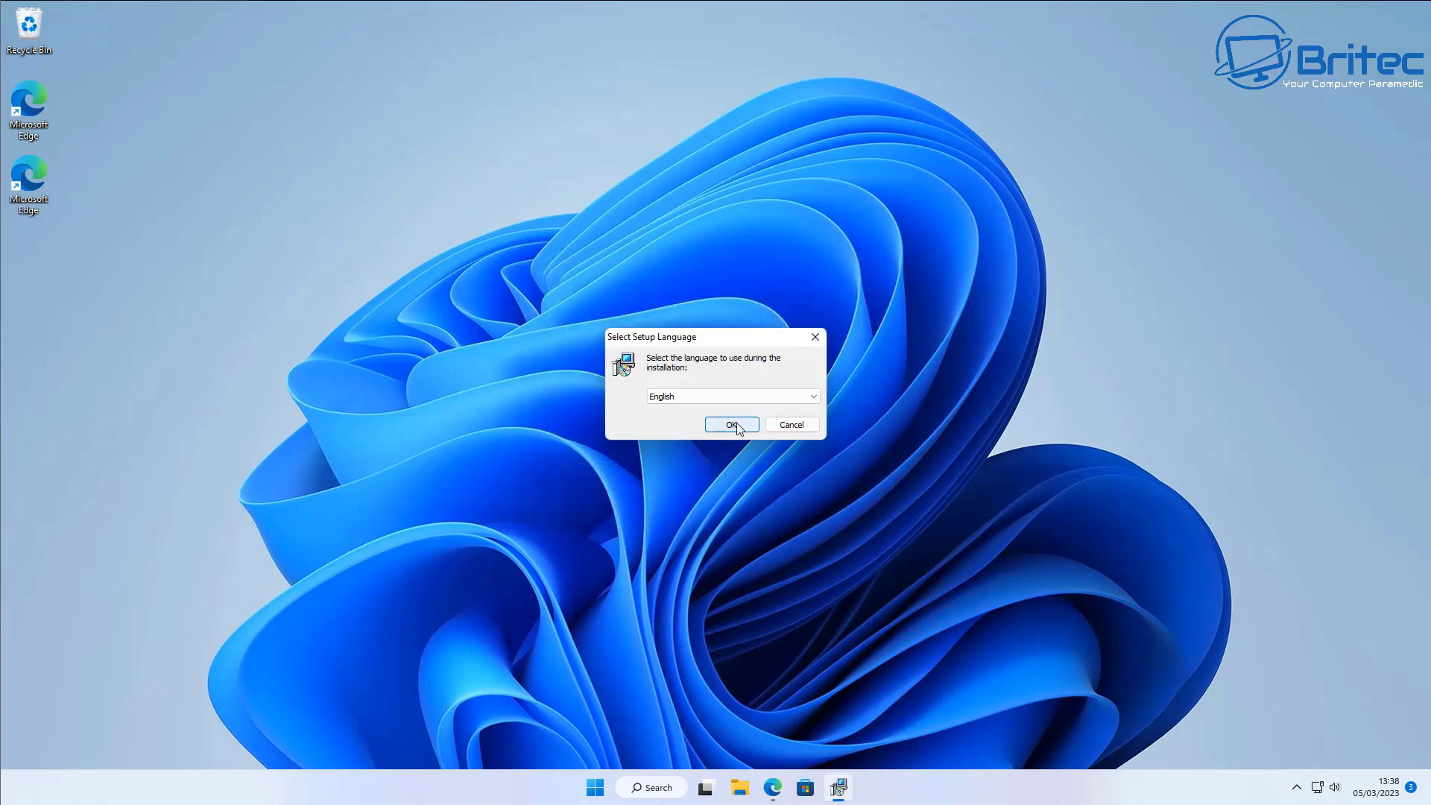
{"action": "left_click", "coordinate": [730, 422]}
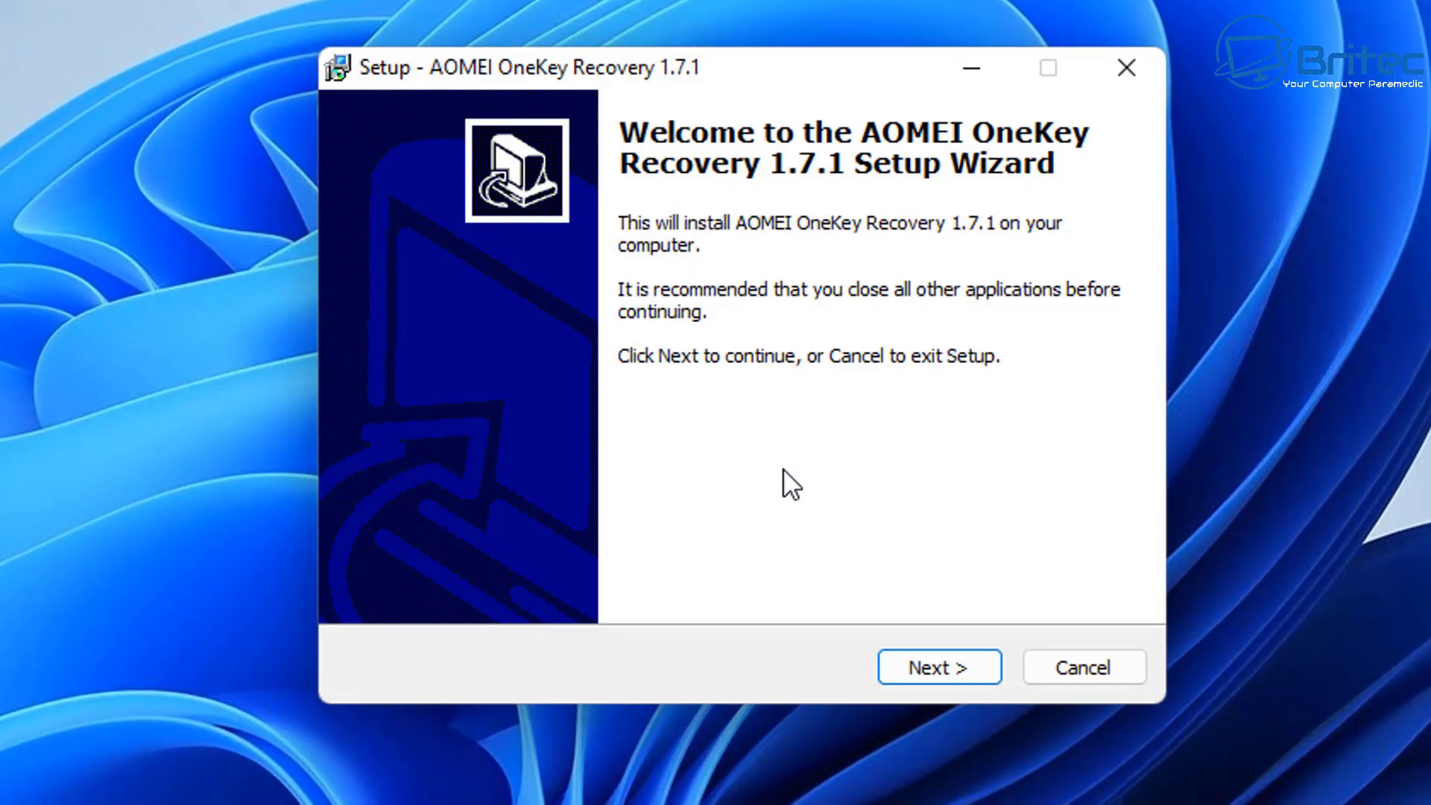
Accept the licence and install with the default folder, Start Menu folder and desktop icon
{"action": "left_click", "coordinate": [943, 668]}
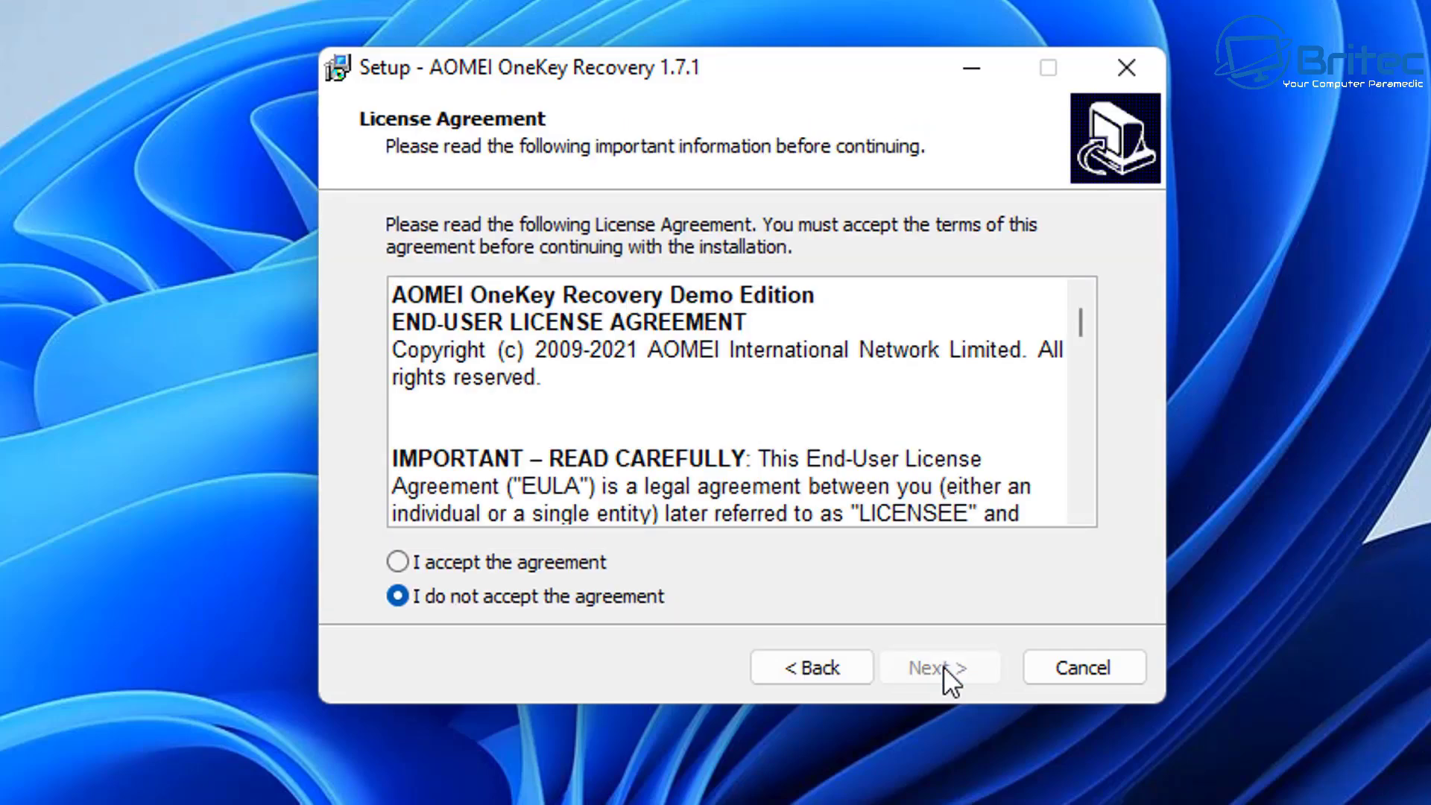
{"action": "left_click", "coordinate": [489, 562]}
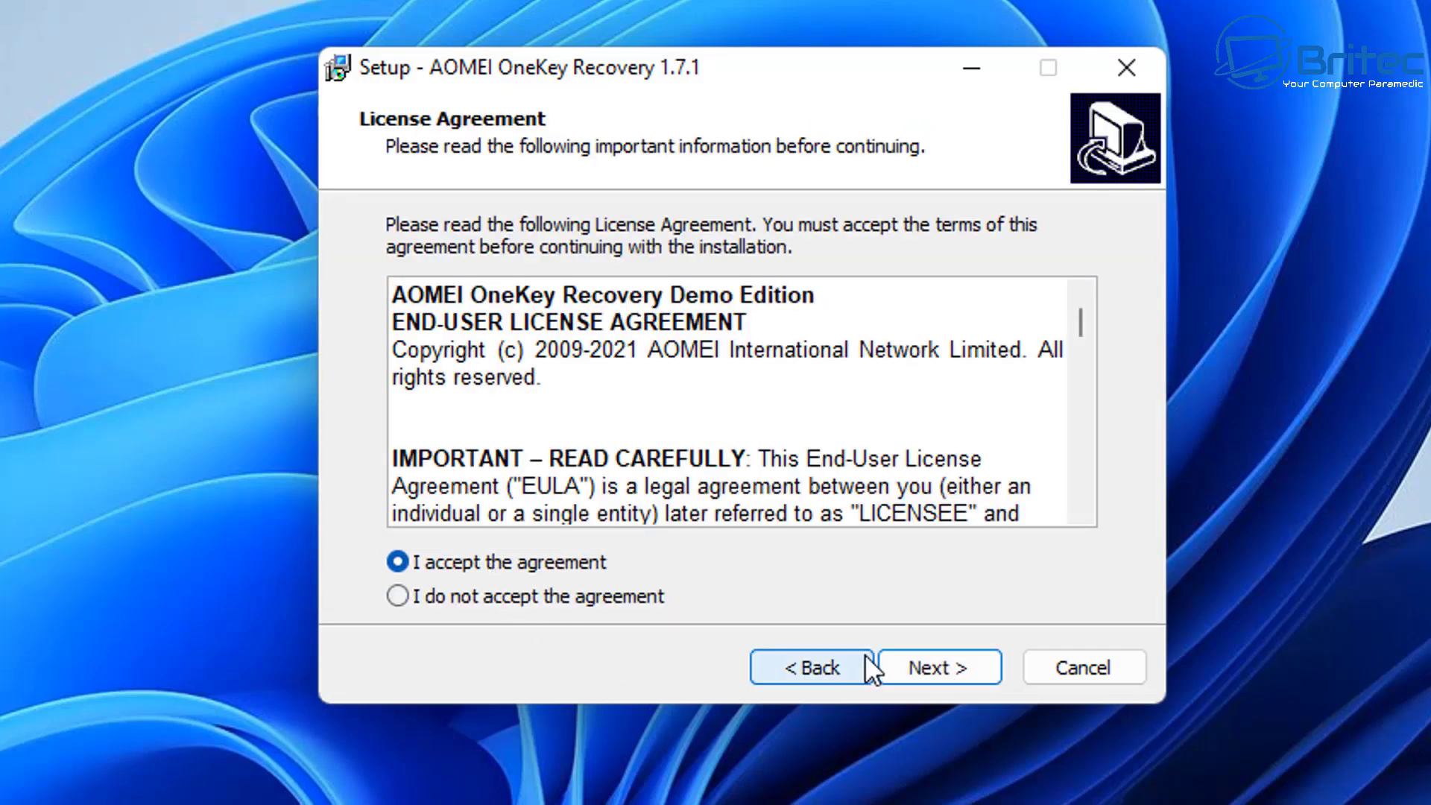
{"action": "left_click", "coordinate": [919, 660]}
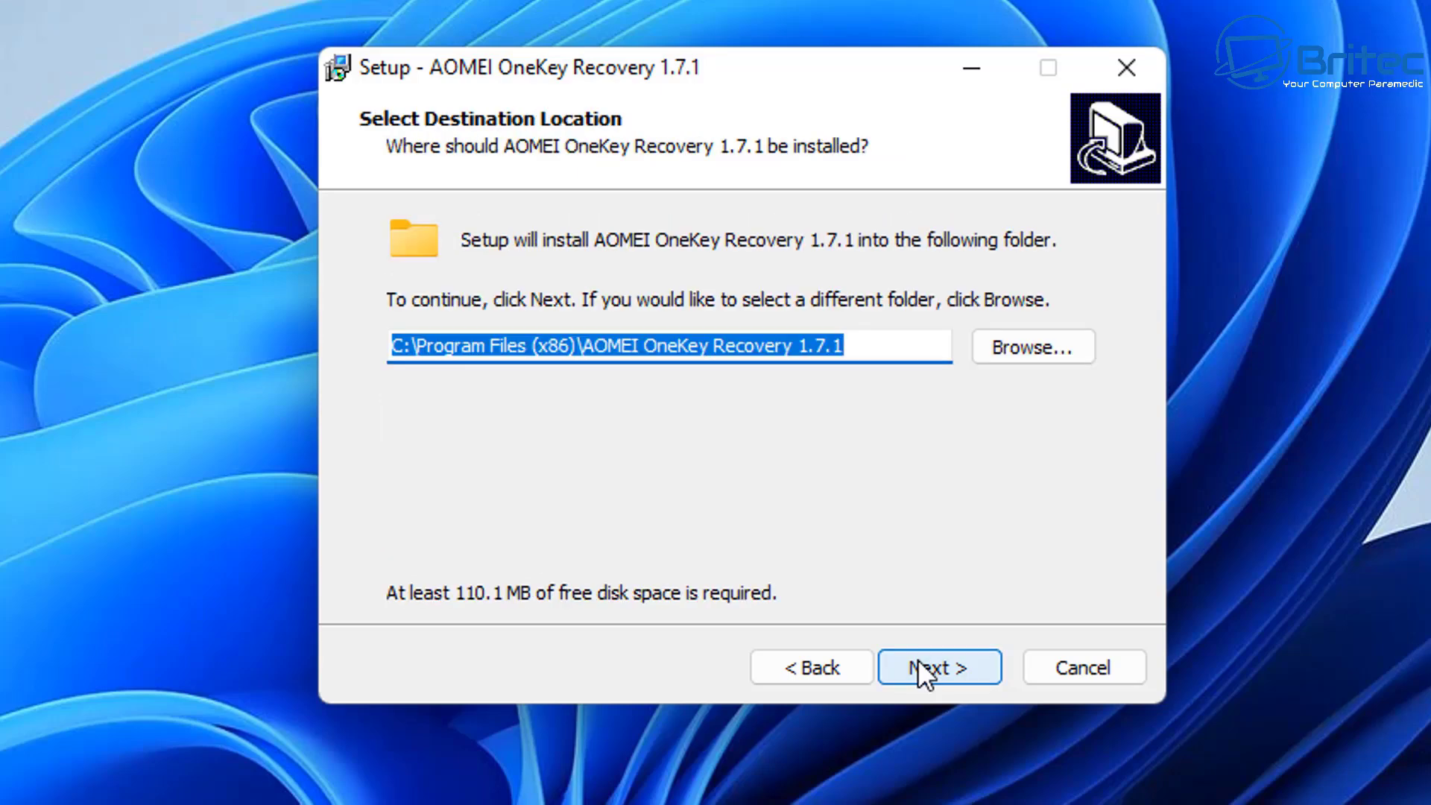
{"action": "left_click", "coordinate": [919, 660]}
{"action": "left_click", "coordinate": [918, 661]}
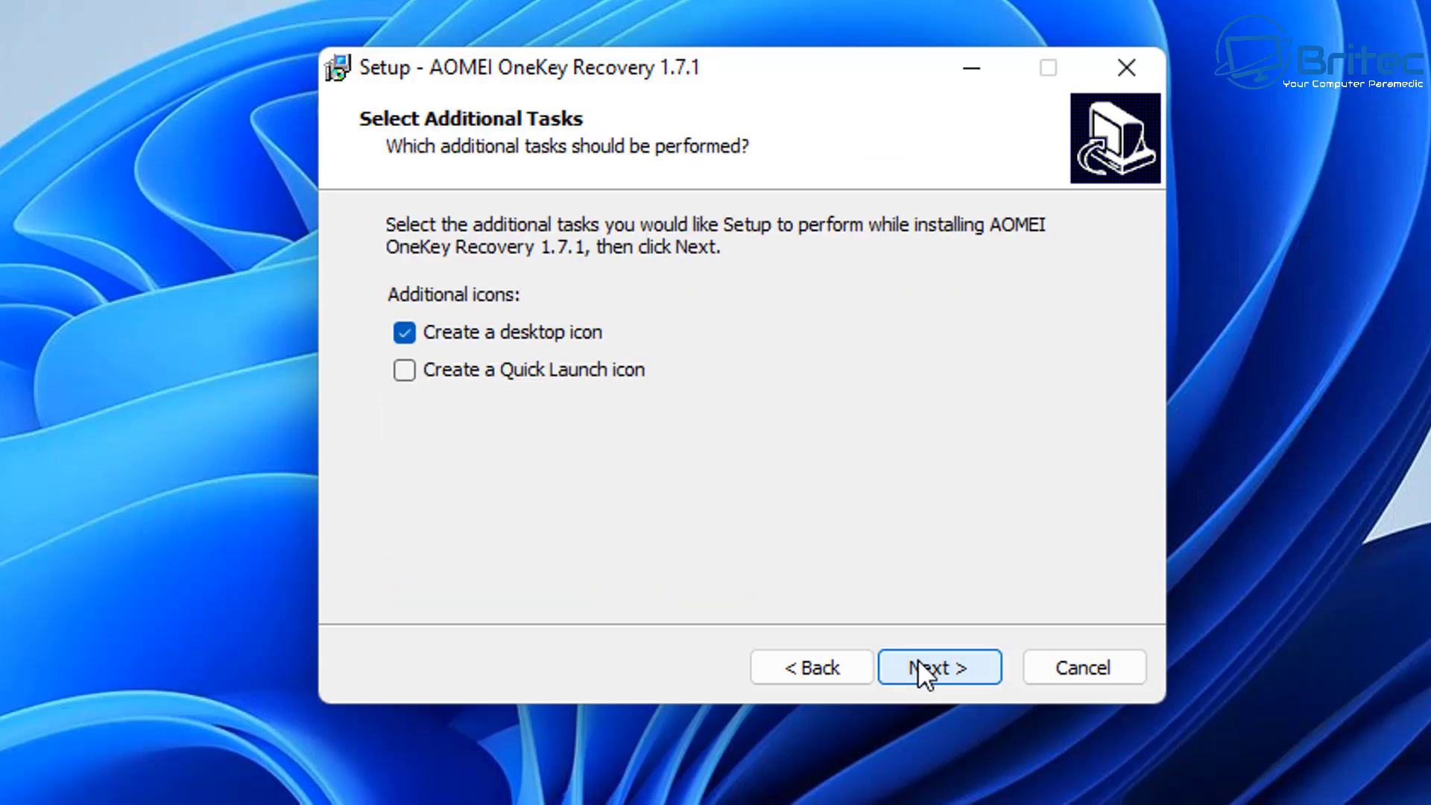
{"action": "left_click", "coordinate": [918, 660]}
{"action": "left_click", "coordinate": [918, 660]}
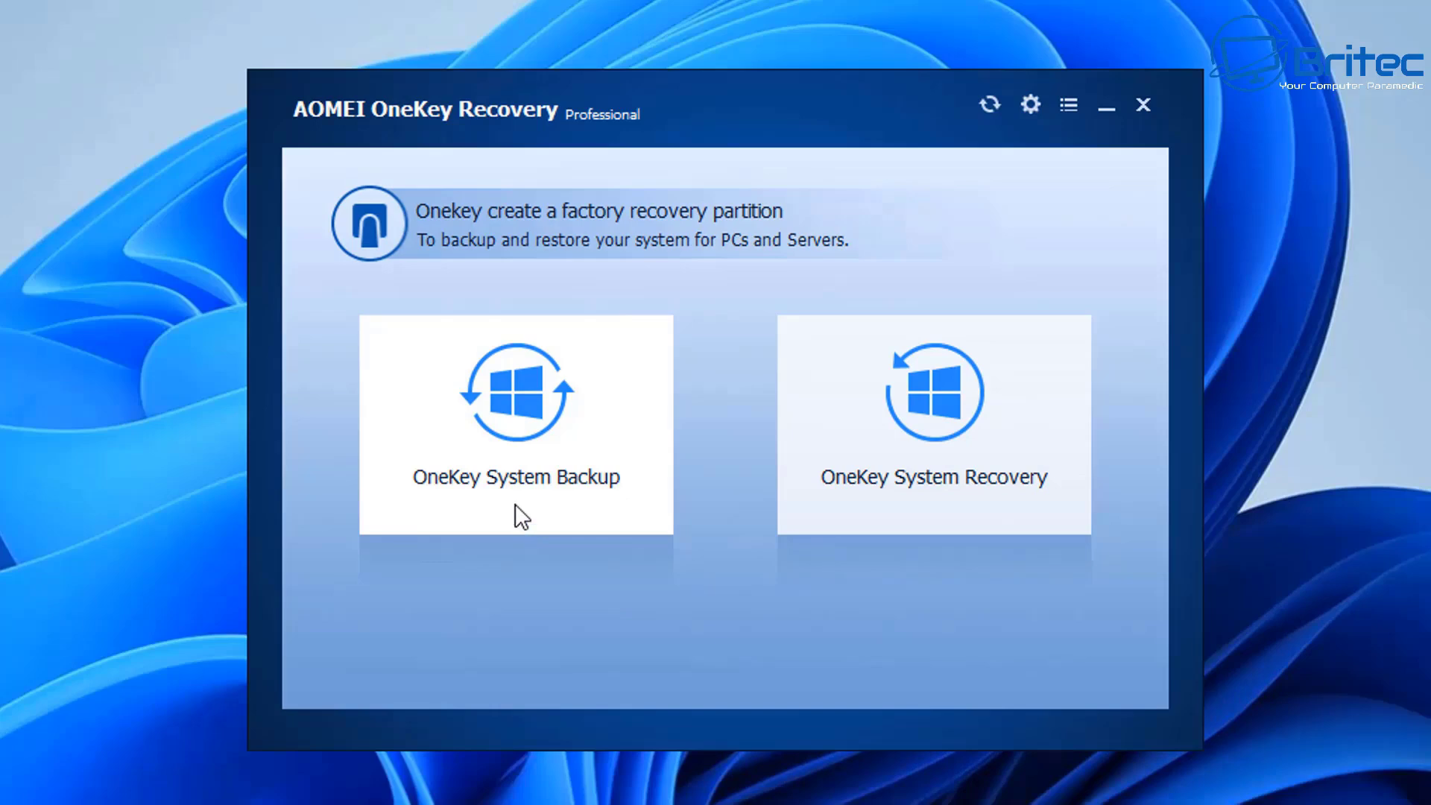
Choose OneKey System Backup to the AOMEI OneKey Recovery Partition and open Backup Options
{"action": "left_click", "coordinate": [516, 504]}
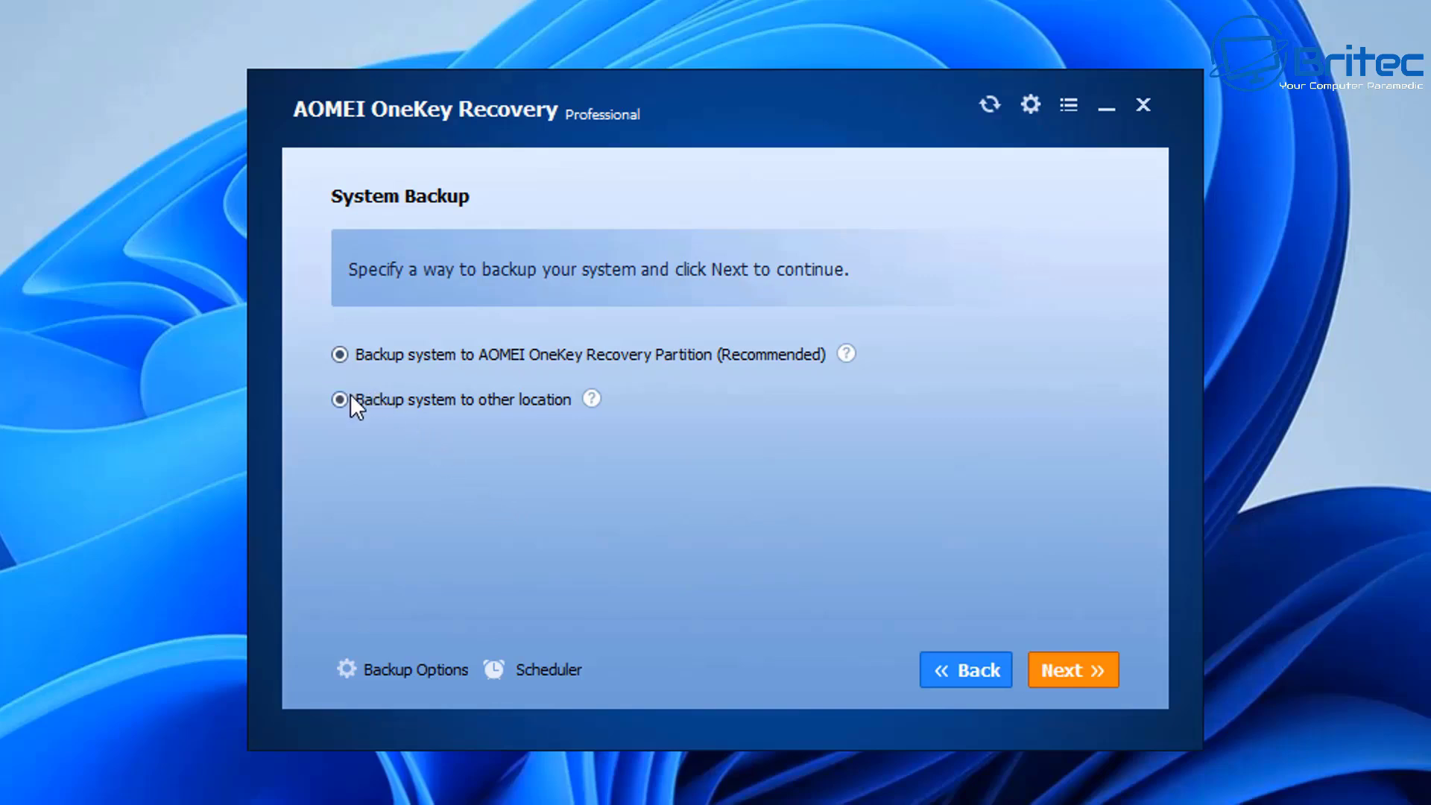
{"action": "left_click", "coordinate": [341, 355]}
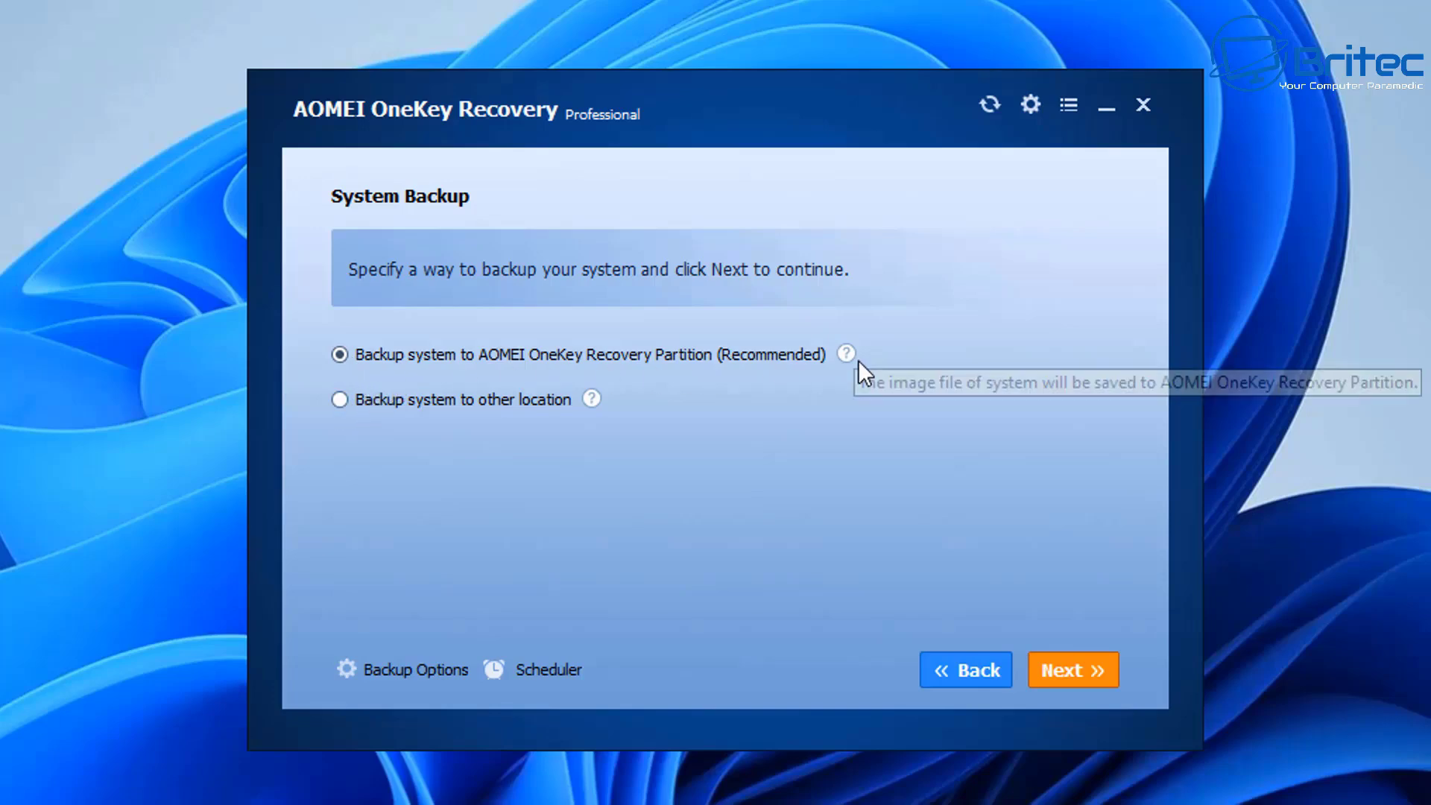
{"action": "left_click", "coordinate": [365, 674]}
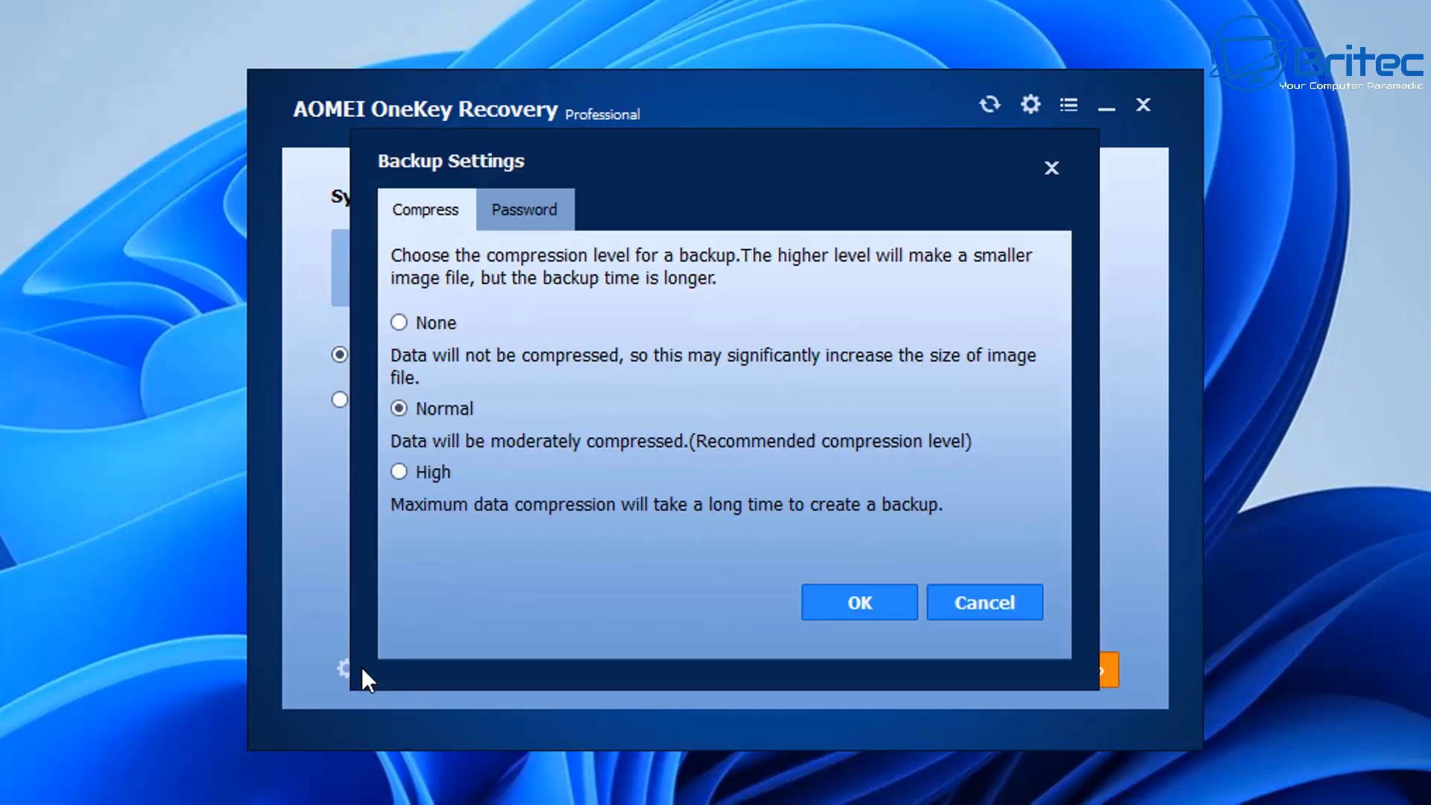
Review the compression and password options, leaving Normal compression and encryption off
{"action": "left_click", "coordinate": [408, 325]}
{"action": "left_click", "coordinate": [401, 410]}
{"action": "left_click", "coordinate": [403, 477]}
{"action": "left_click", "coordinate": [525, 208]}
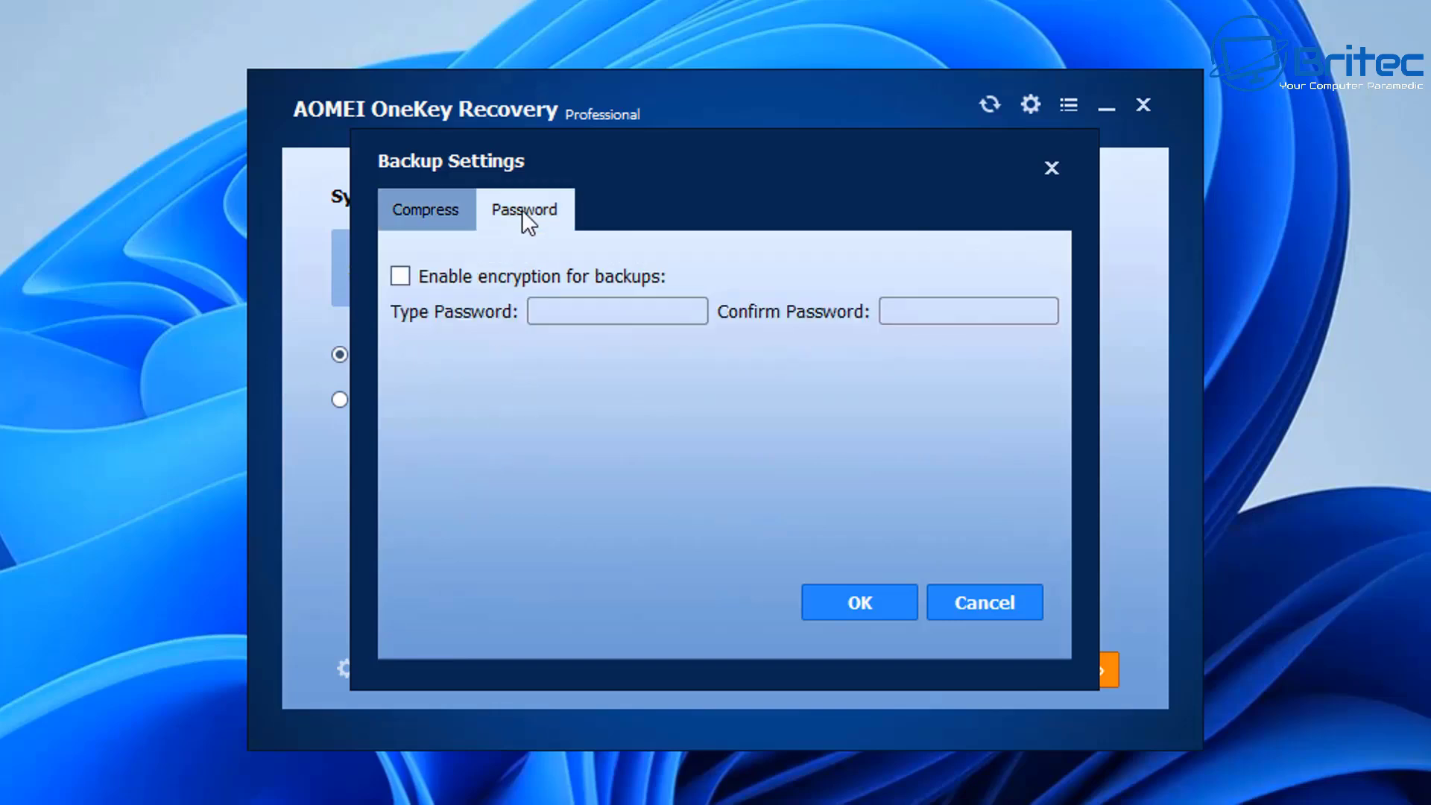
{"action": "left_click", "coordinate": [412, 283]}
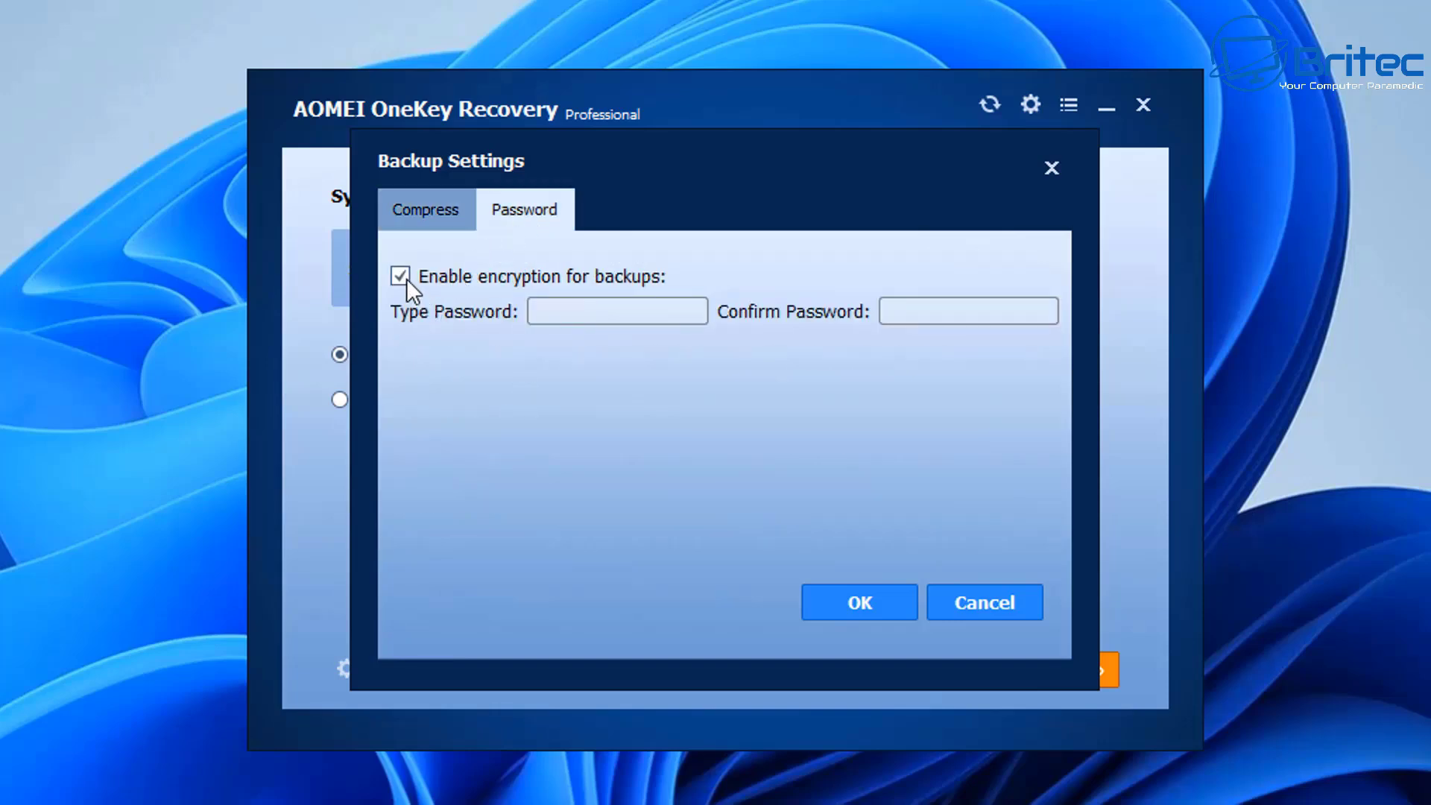
{"action": "left_click", "coordinate": [403, 278]}
{"action": "left_click", "coordinate": [435, 205]}
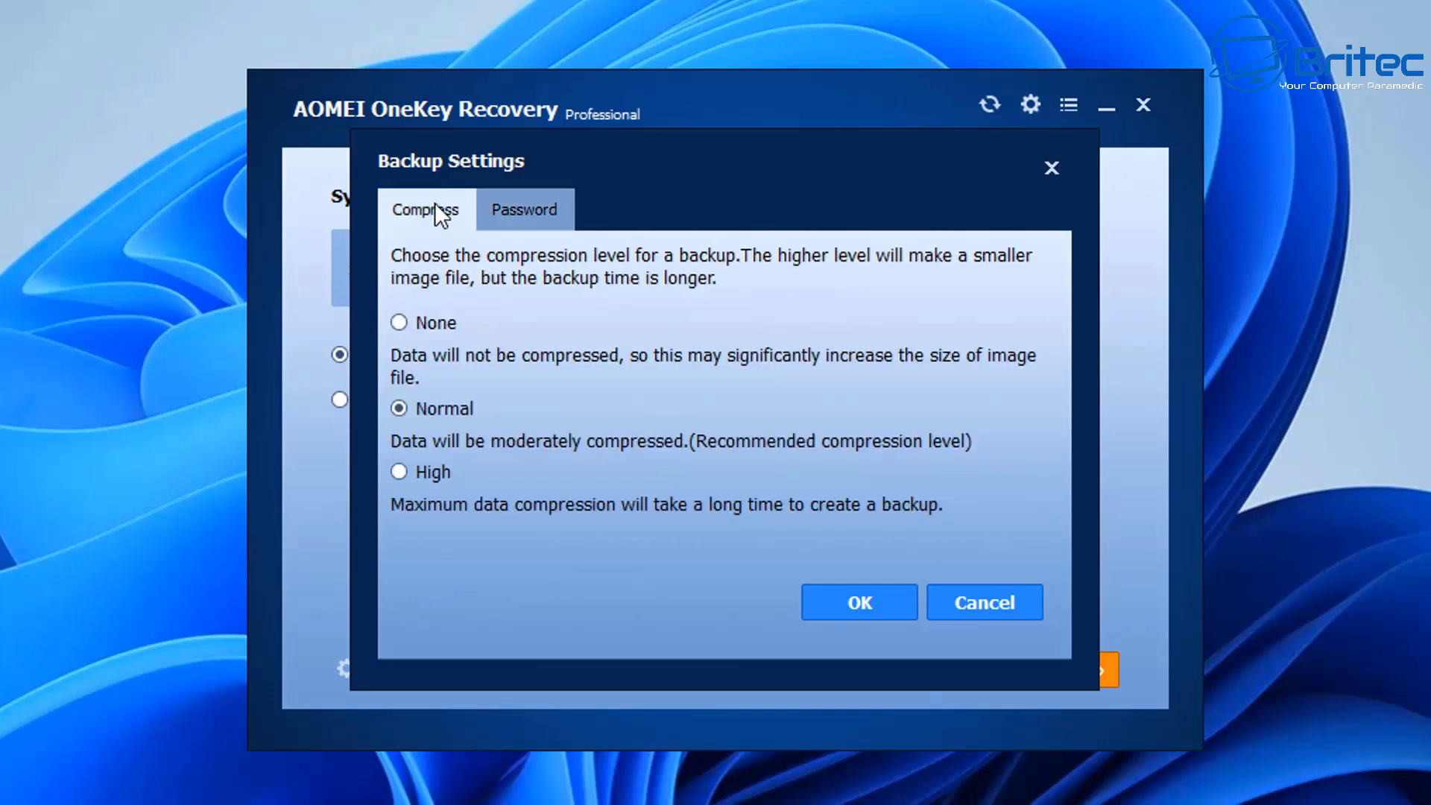
{"action": "left_click", "coordinate": [872, 609]}
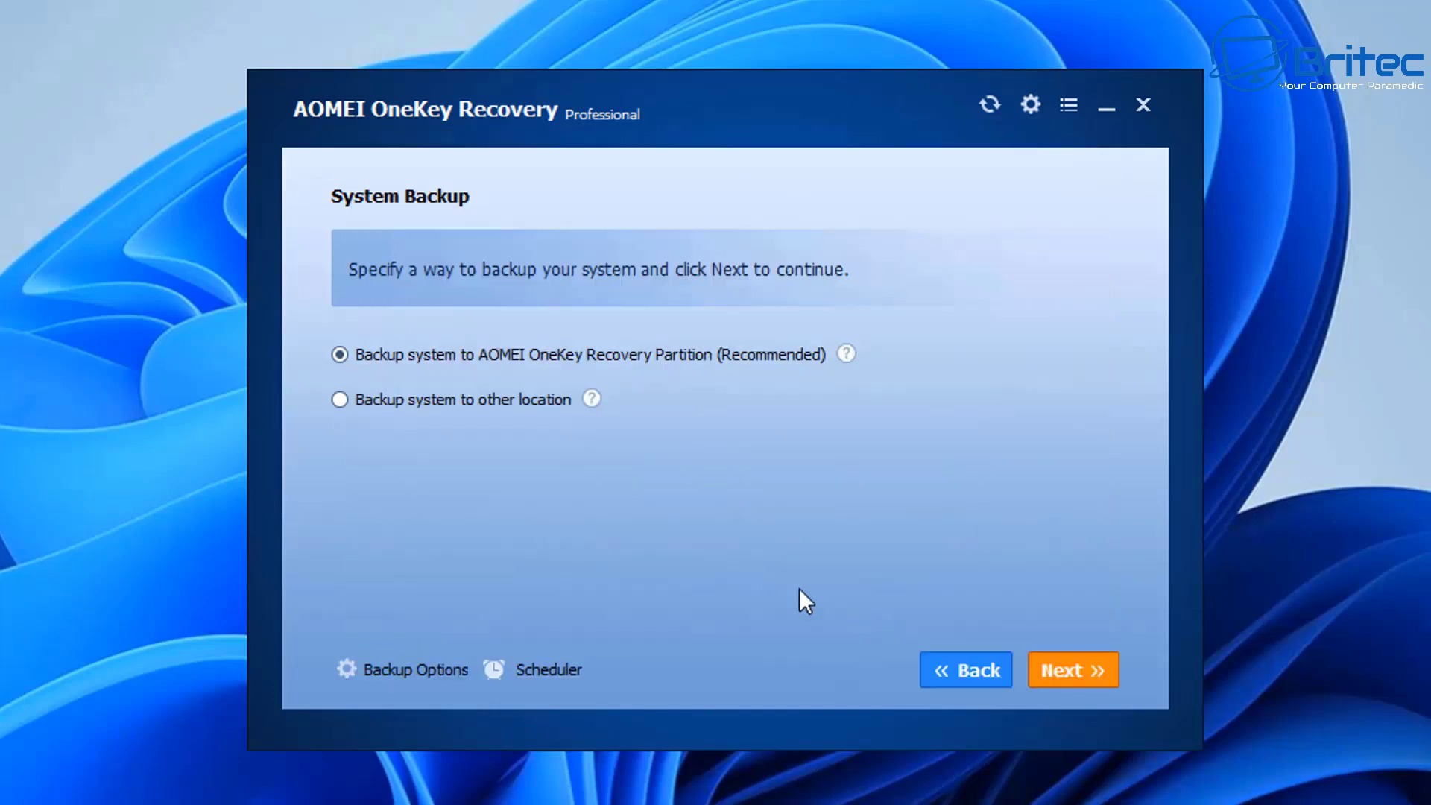
{"action": "left_click", "coordinate": [551, 673]}
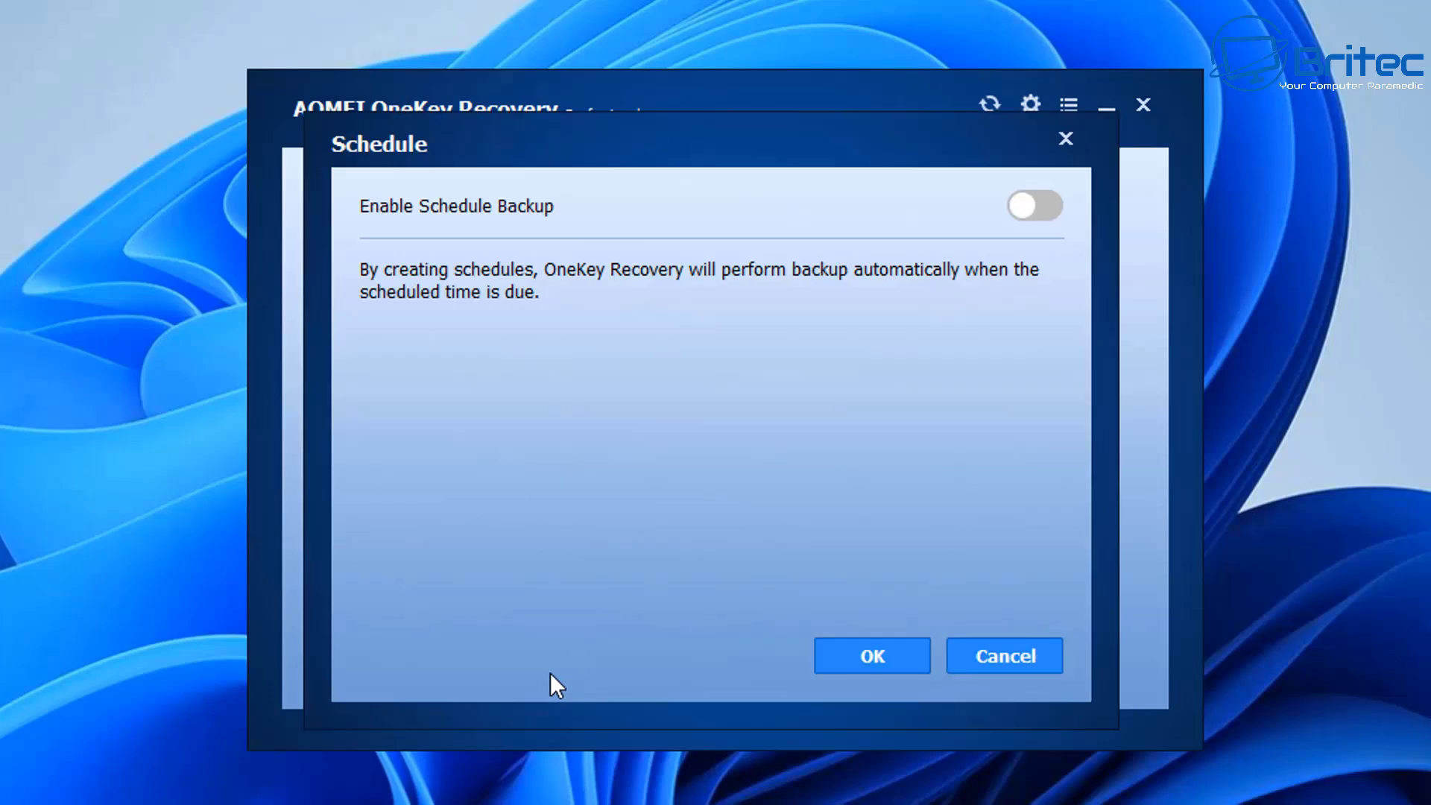
{"action": "left_click", "coordinate": [1035, 207]}
{"action": "left_click", "coordinate": [571, 273]}
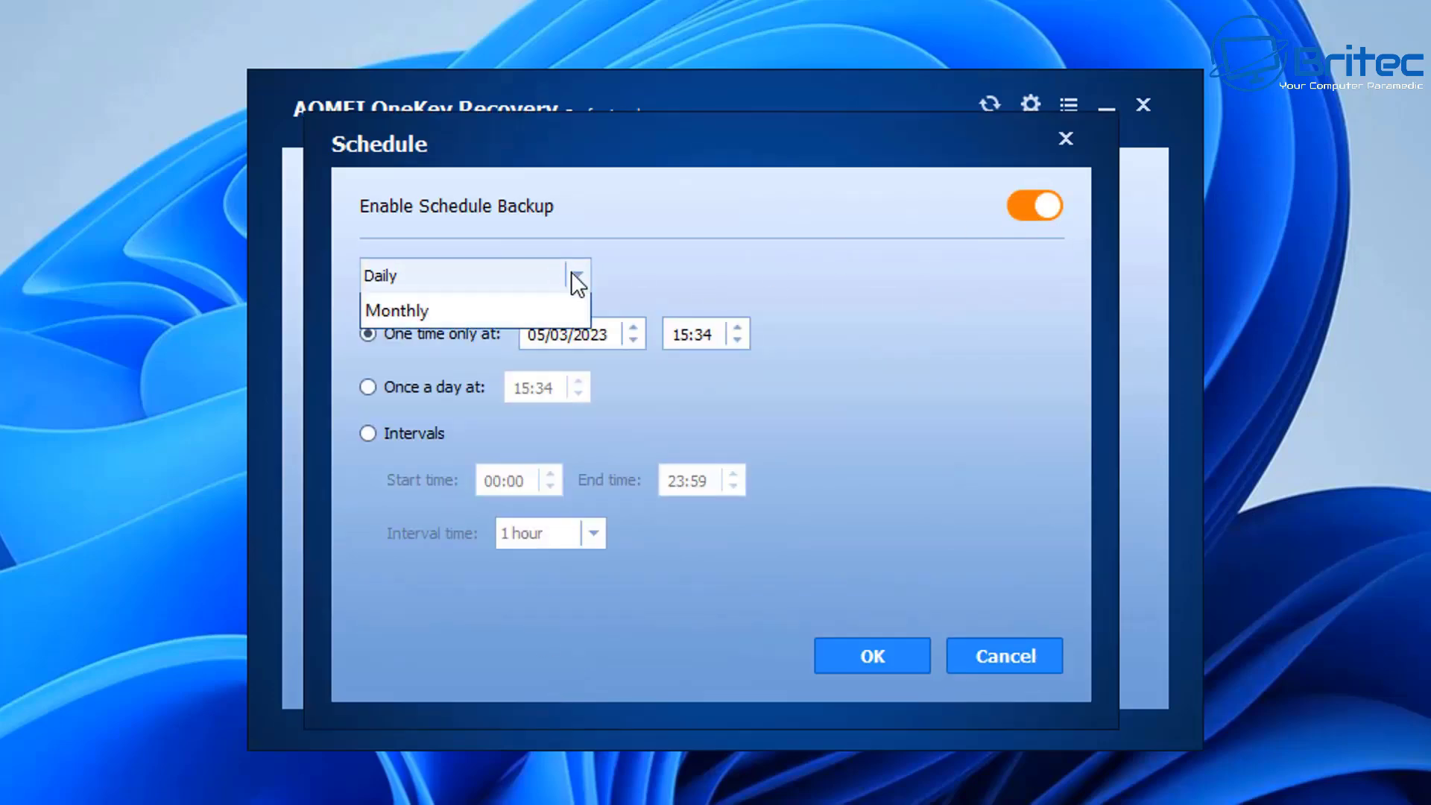
{"action": "left_click", "coordinate": [716, 252]}
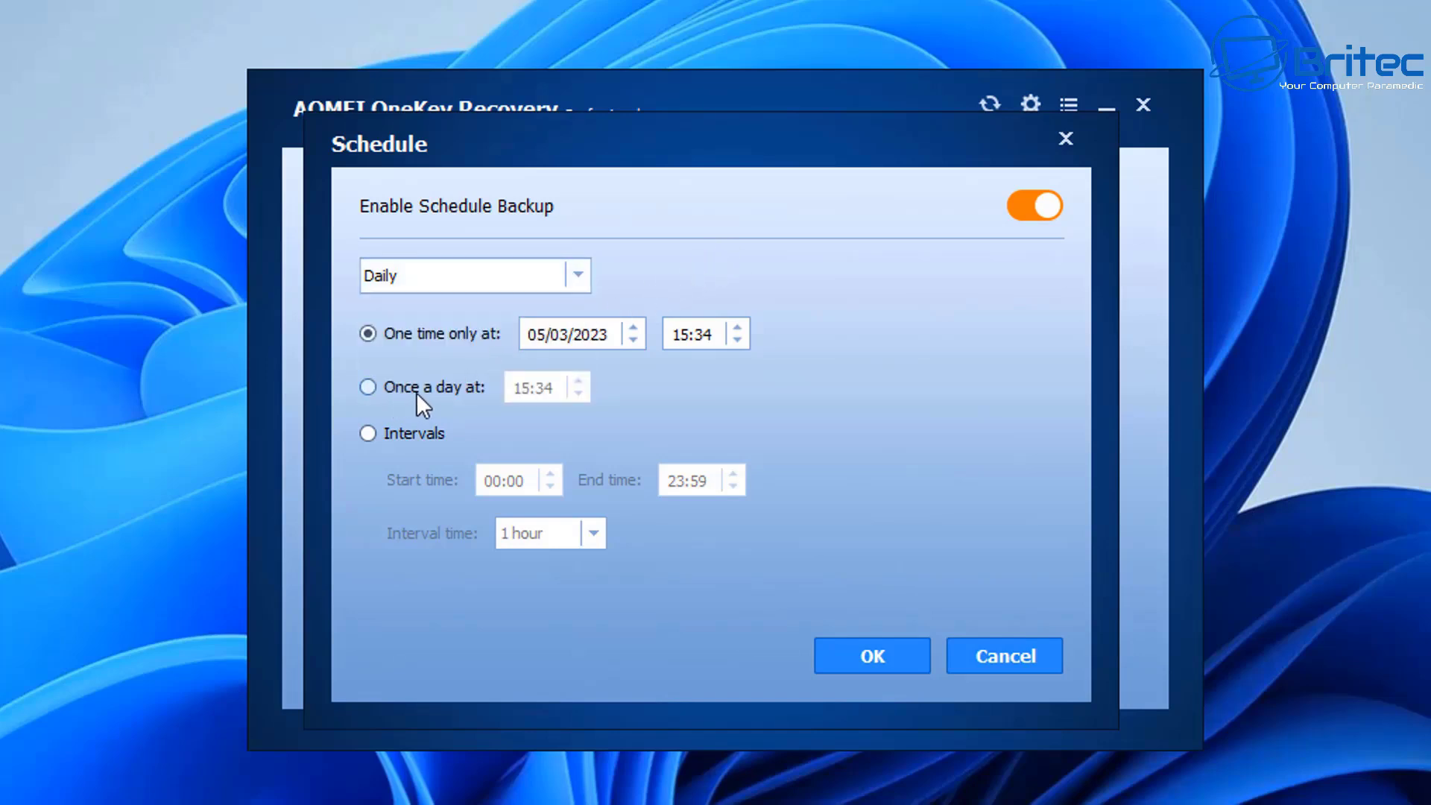
{"action": "left_click", "coordinate": [378, 385]}
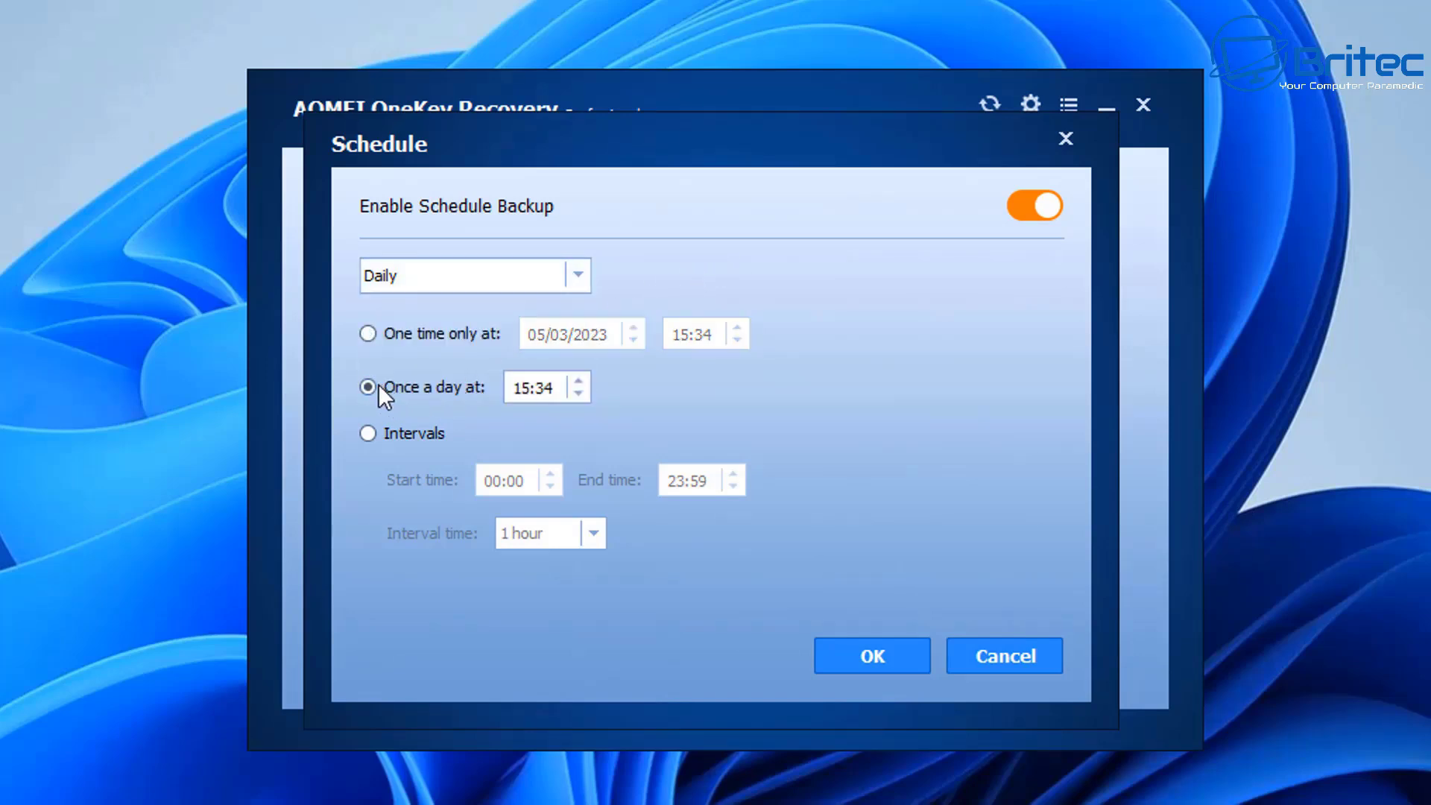
{"action": "left_click", "coordinate": [367, 334]}
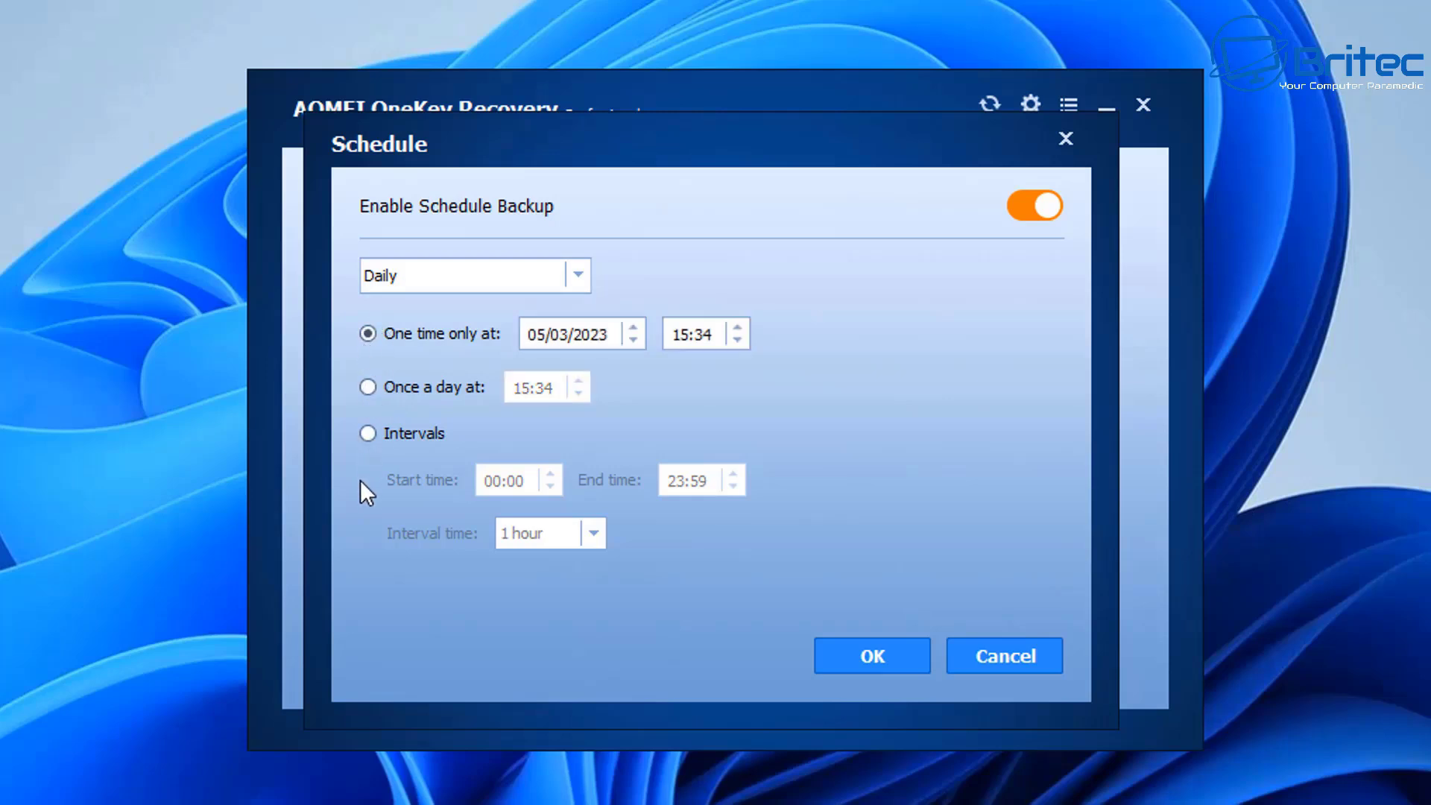
{"action": "left_click", "coordinate": [367, 433]}
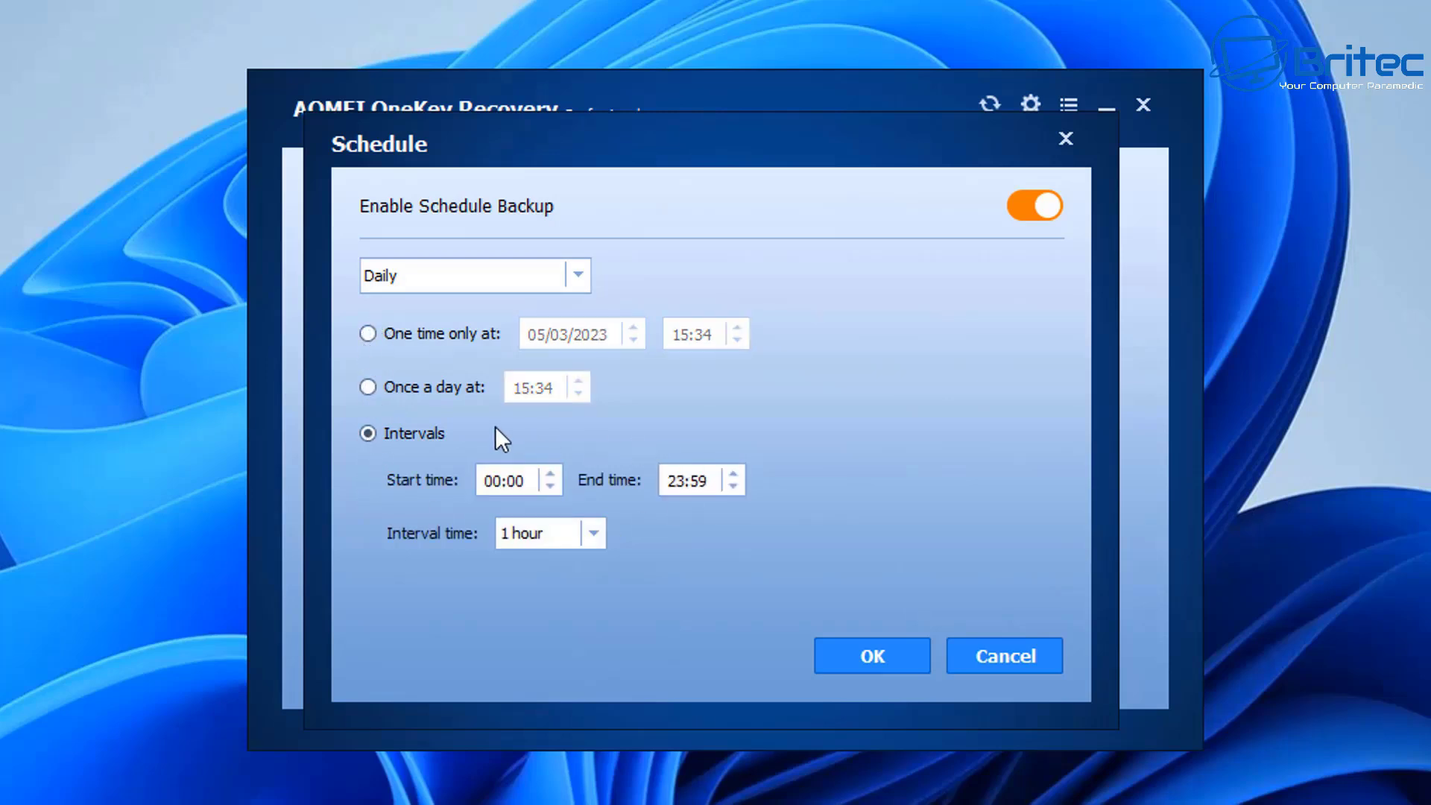
{"action": "left_click", "coordinate": [378, 337]}
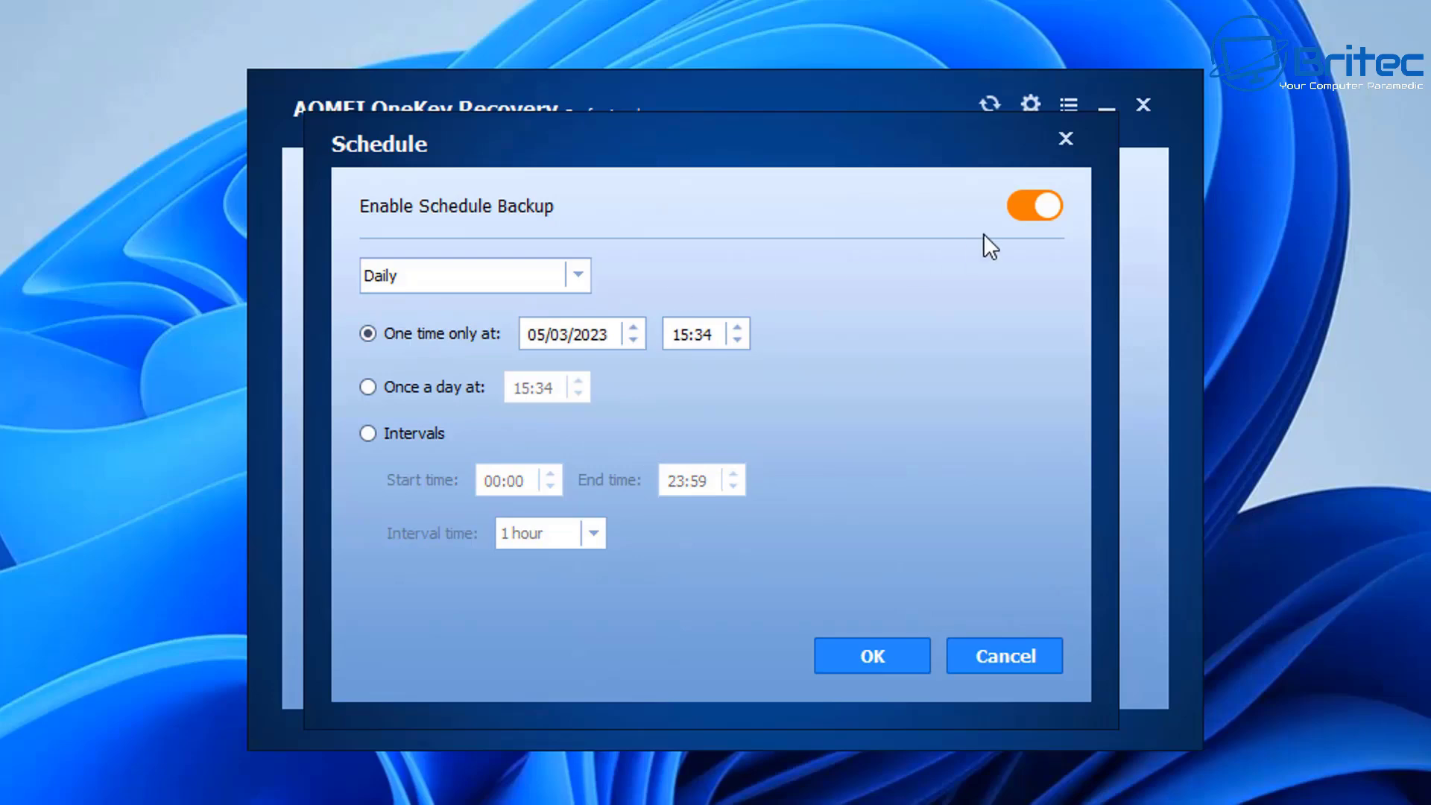
{"action": "left_click", "coordinate": [1022, 208]}
{"action": "left_click", "coordinate": [982, 655]}
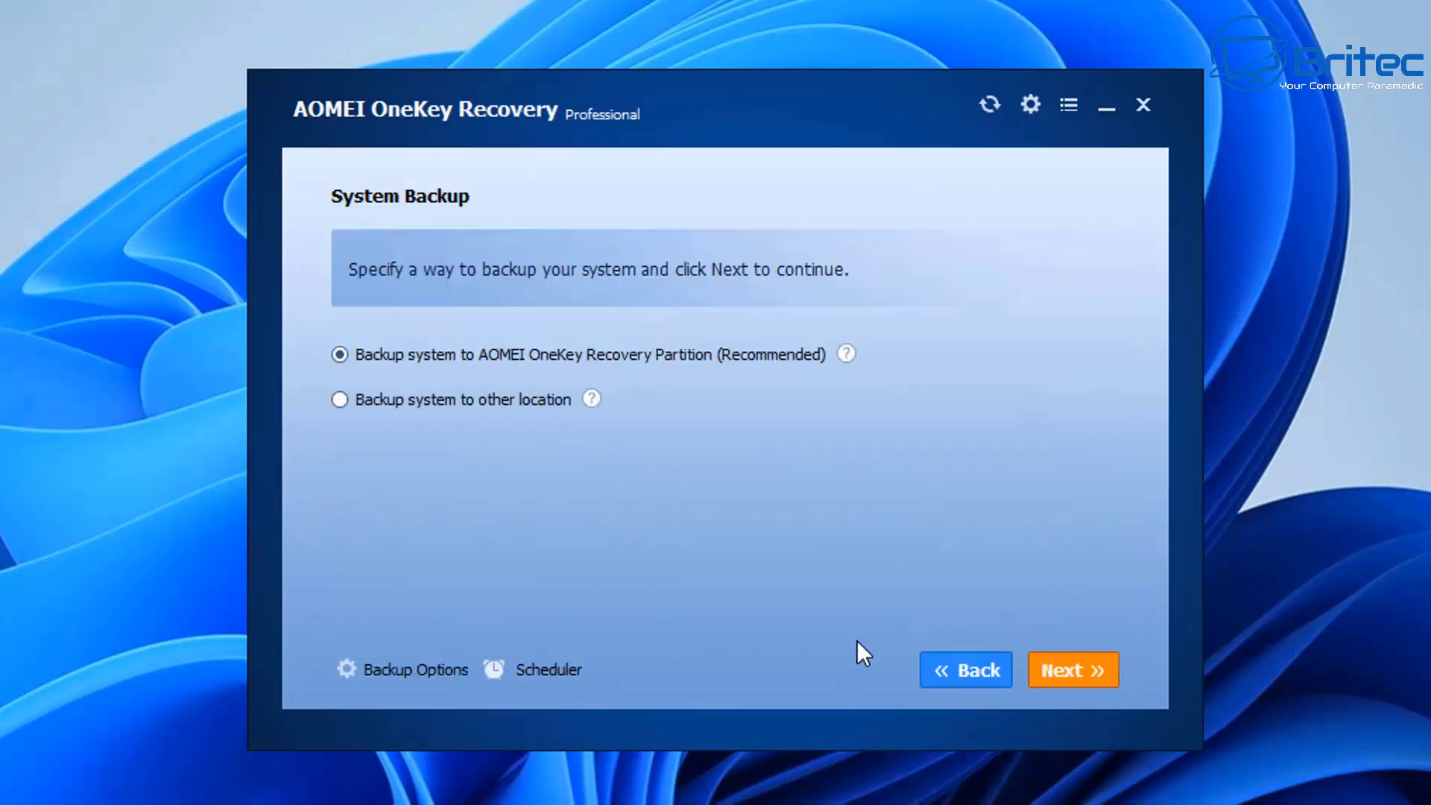
Leave the schedule settings unchanged and continue to Preview and Confirm
{"action": "left_click", "coordinate": [556, 671]}
{"action": "left_click", "coordinate": [1032, 659]}
{"action": "left_click", "coordinate": [1084, 669]}
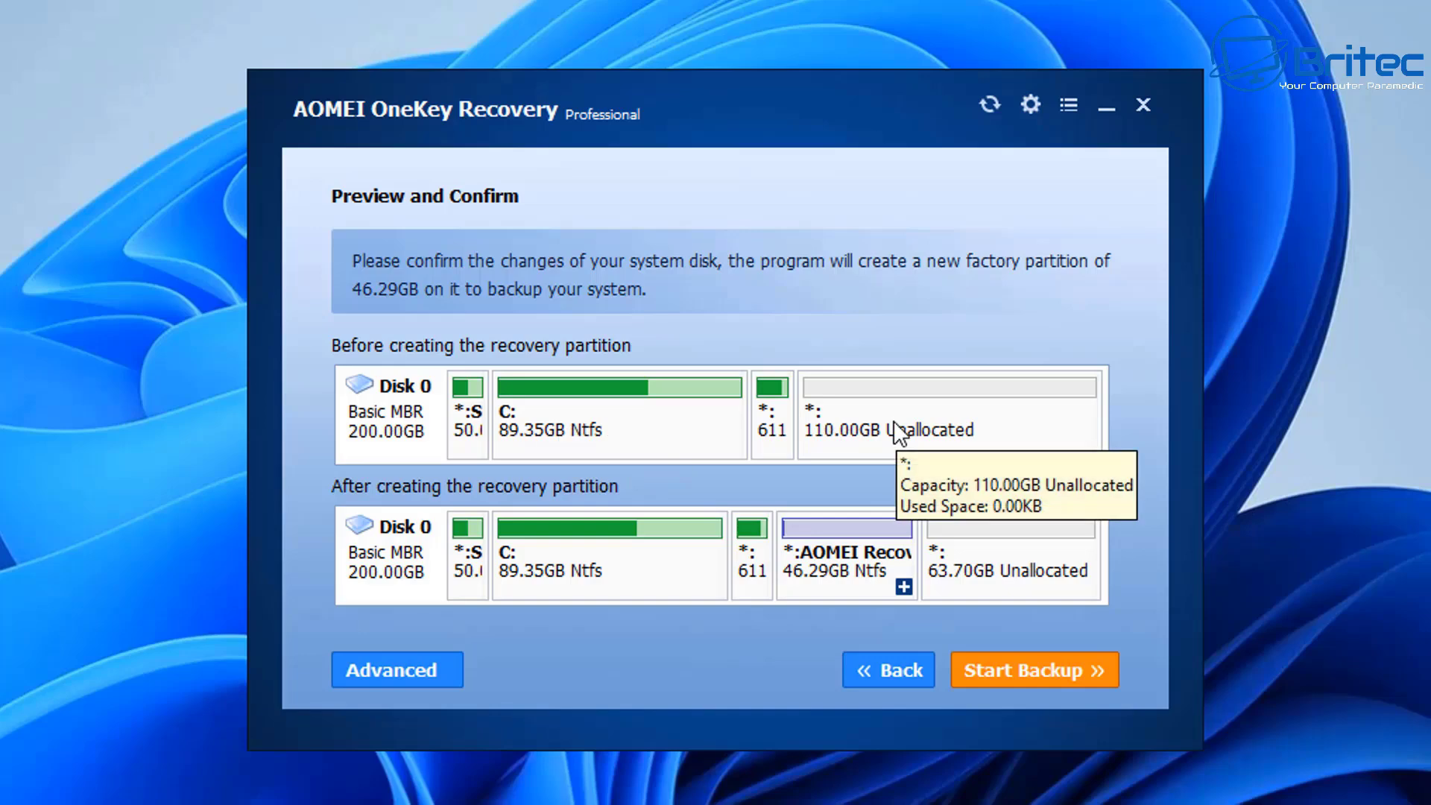
Check the planned 46.29GB recovery partition sizes and start the backup
{"action": "mouse_move", "coordinate": [852, 440]}
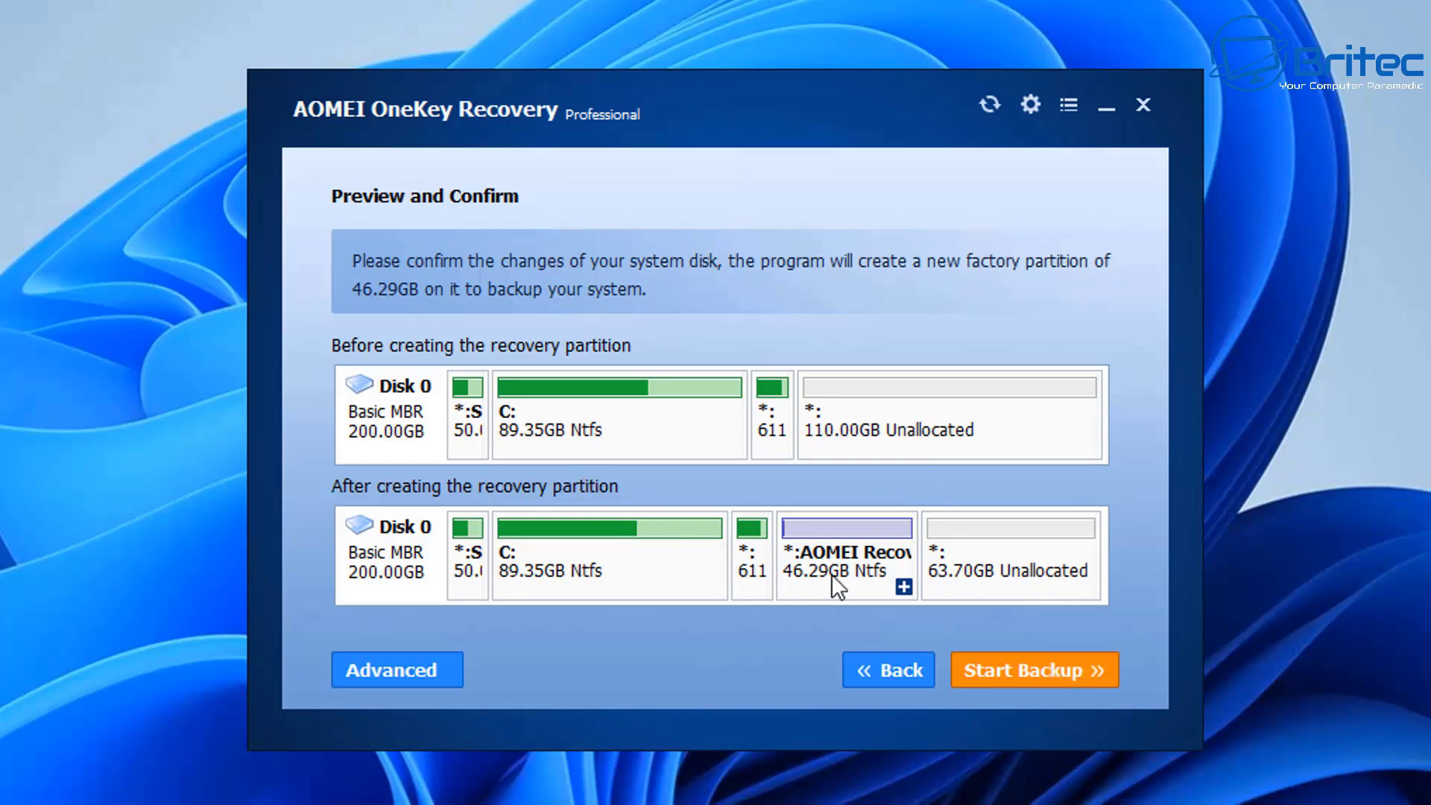
{"action": "mouse_move", "coordinate": [832, 574]}
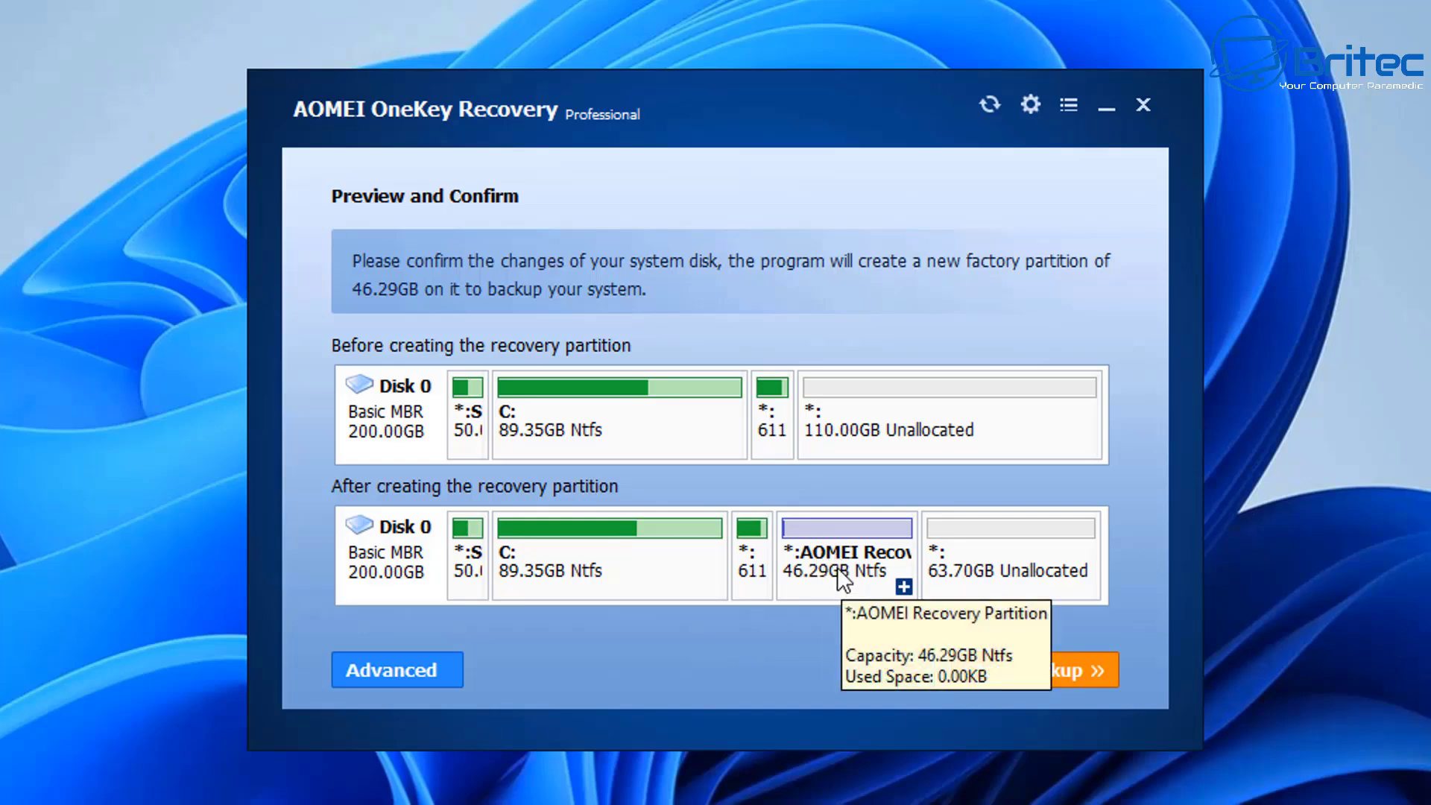
{"action": "left_click", "coordinate": [1052, 675]}
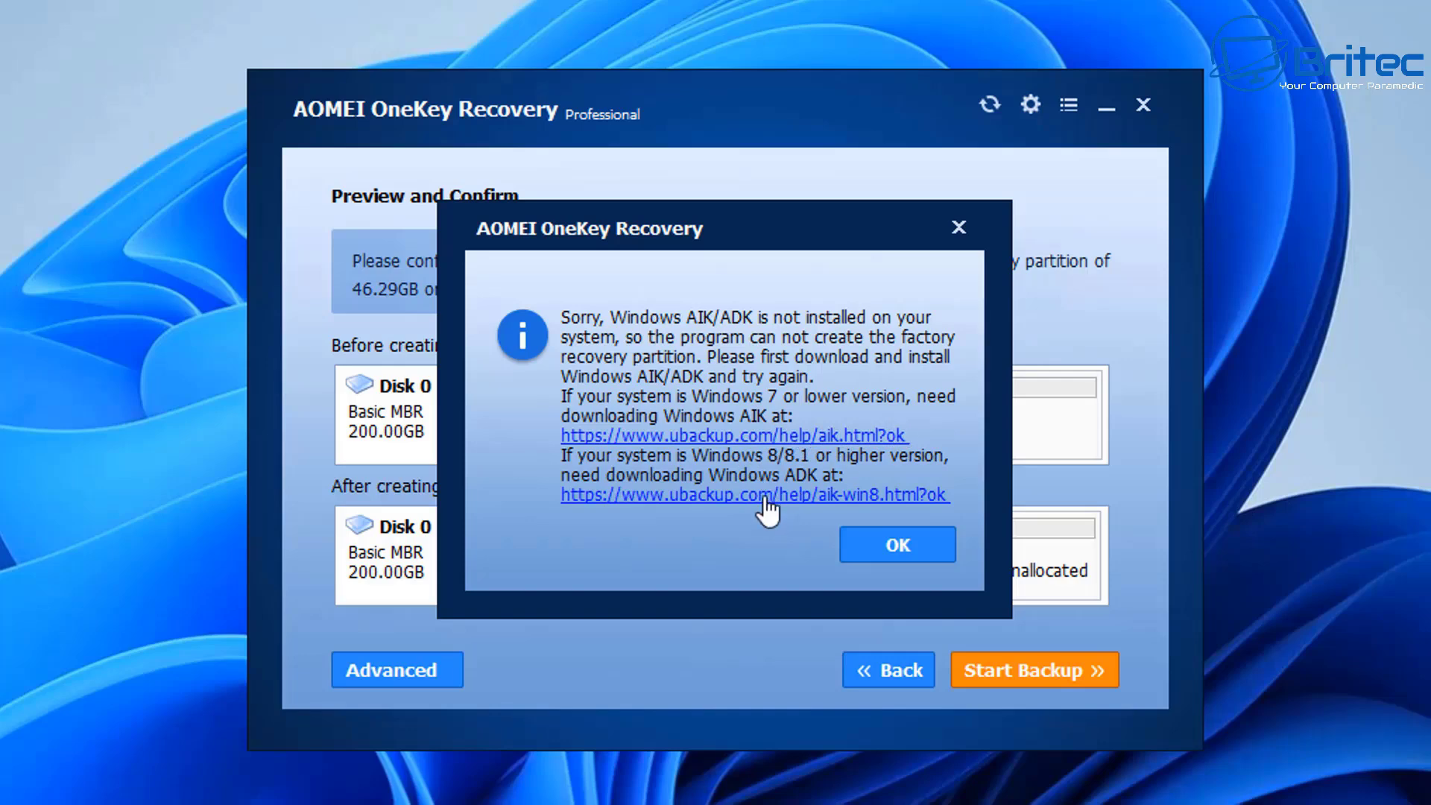
Acknowledge the Windows AIK/ADK not installed message
{"action": "left_click", "coordinate": [869, 535]}
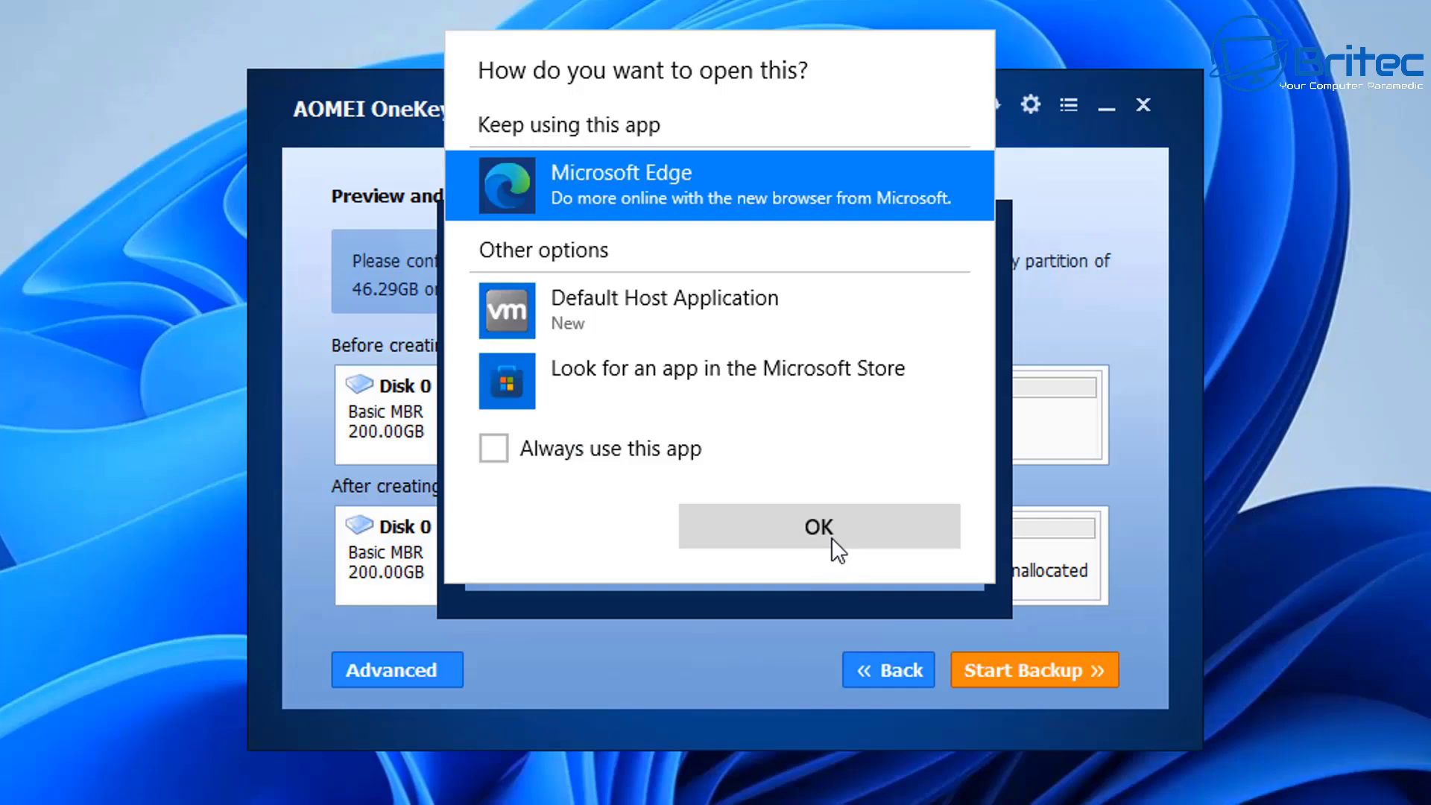
Open the Windows ADK help link in Microsoft Edge
{"action": "left_click", "coordinate": [832, 539]}
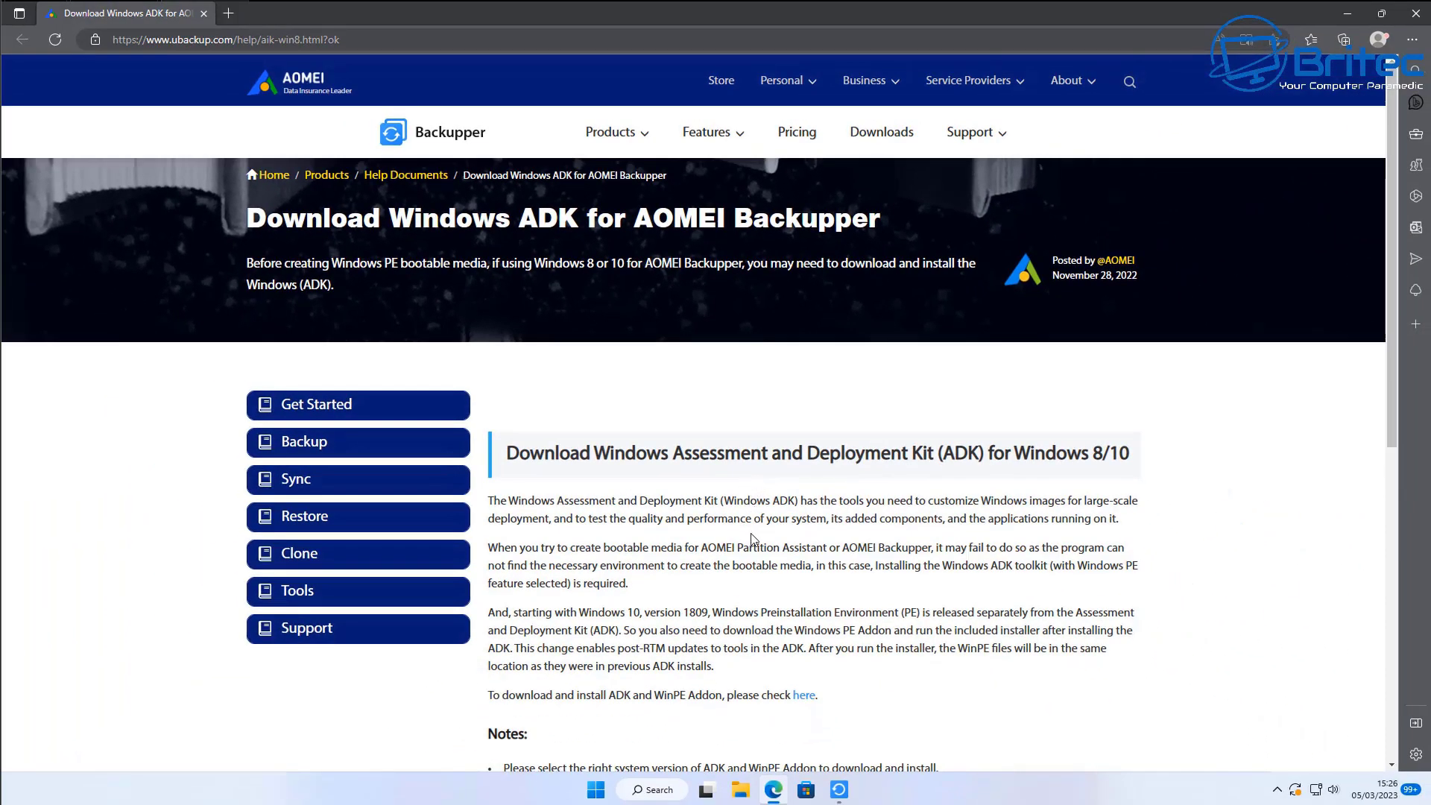
{"action": "scroll", "coordinate": [751, 547], "scroll_direction": "down", "scroll_amount": 6}
{"action": "scroll", "coordinate": [749, 556], "scroll_direction": "up", "scroll_amount": 3}
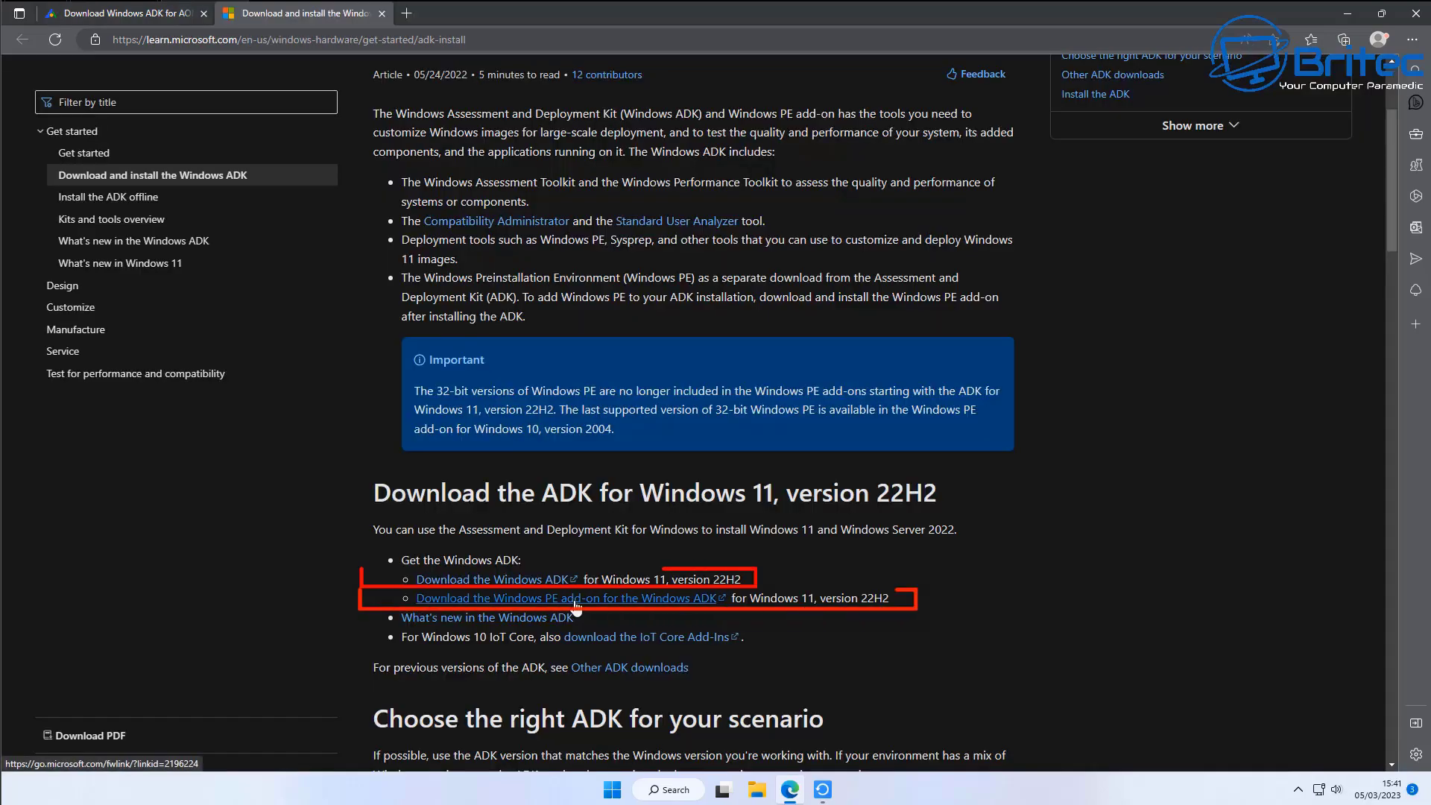
Download the Windows PE add-on installer adkwinpesetup.exe and run it
{"action": "left_click", "coordinate": [576, 602]}
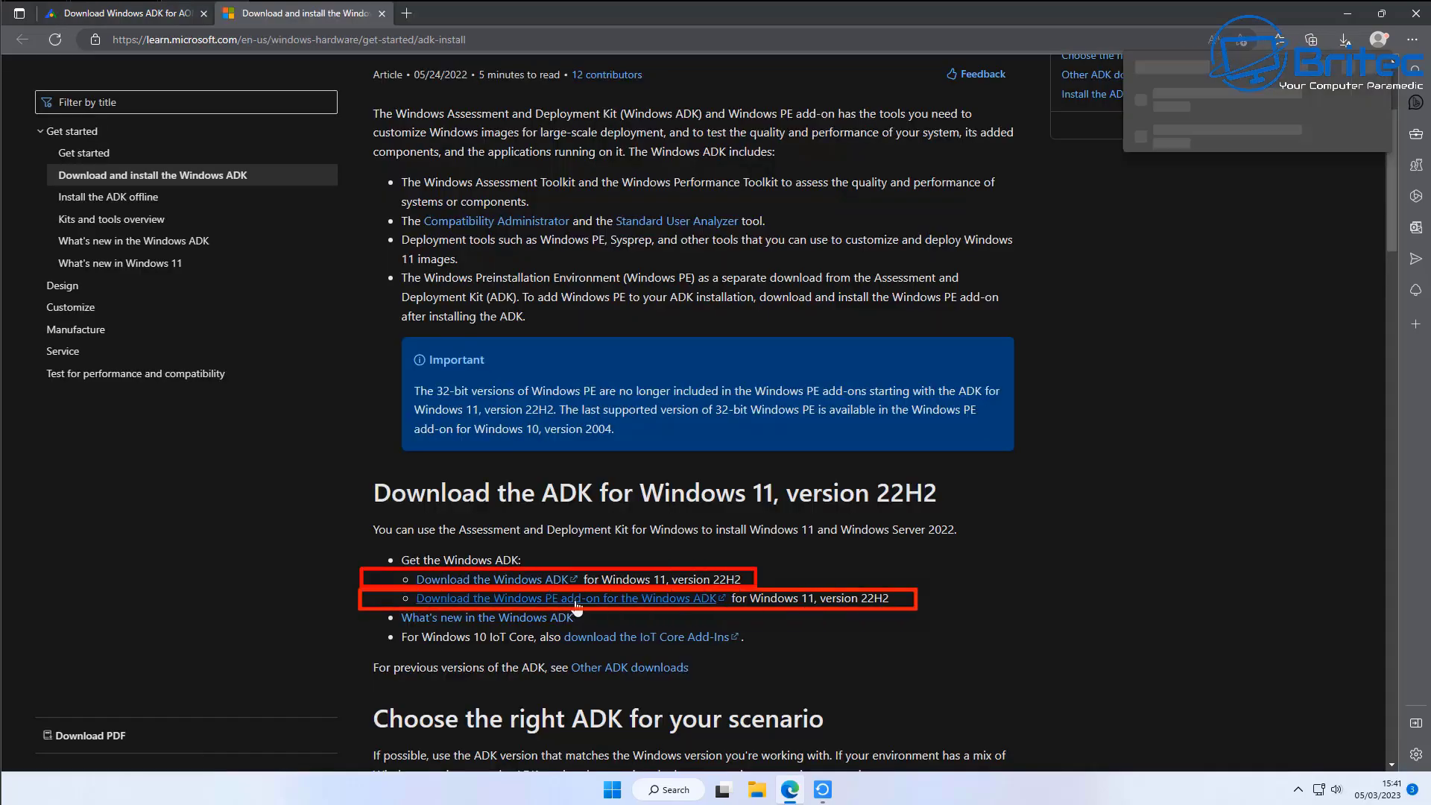
{"action": "left_click", "coordinate": [1161, 105]}
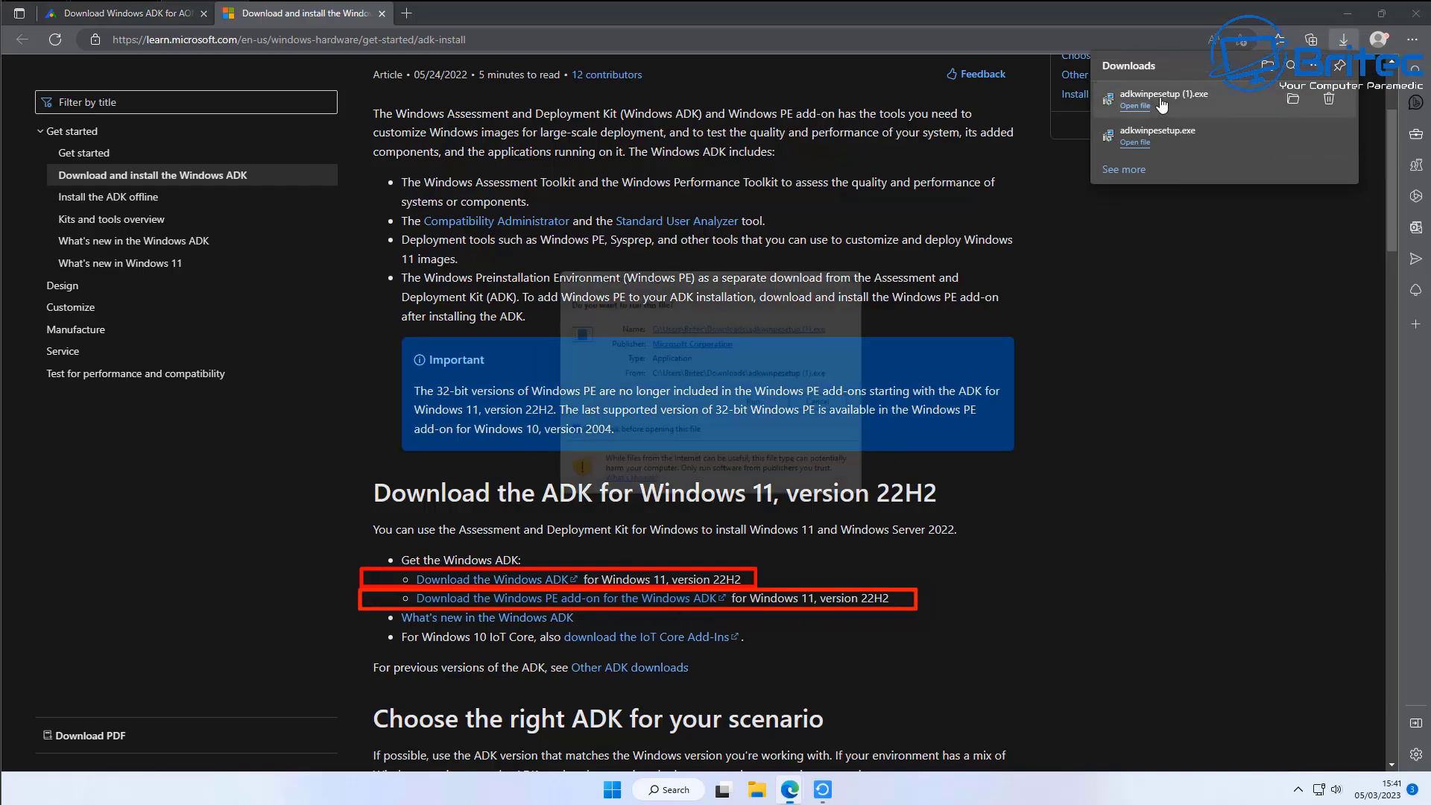
{"action": "left_click", "coordinate": [768, 409]}
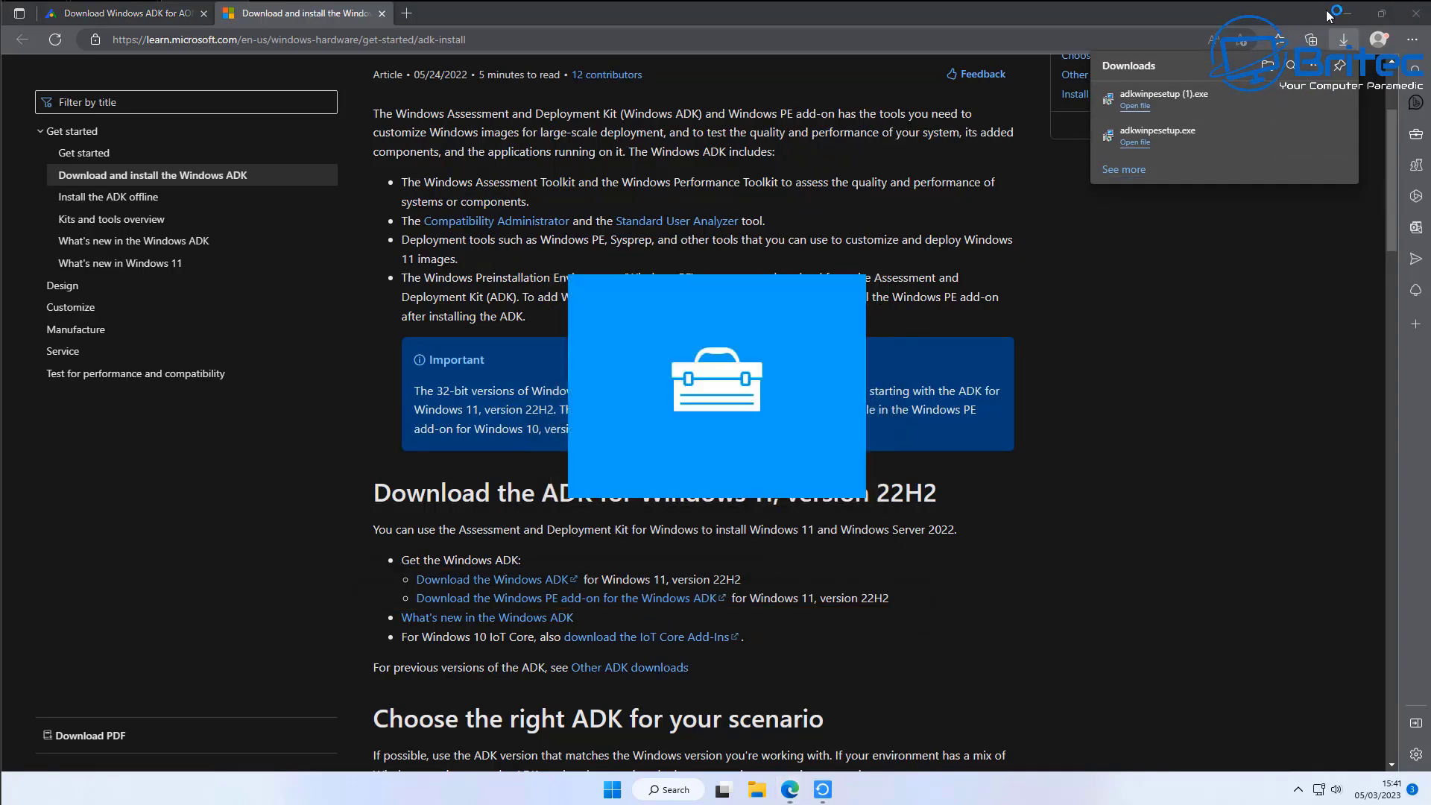
Install Windows PE to the default location, declining insights and accepting the license
{"action": "left_click", "coordinate": [1370, 6]}
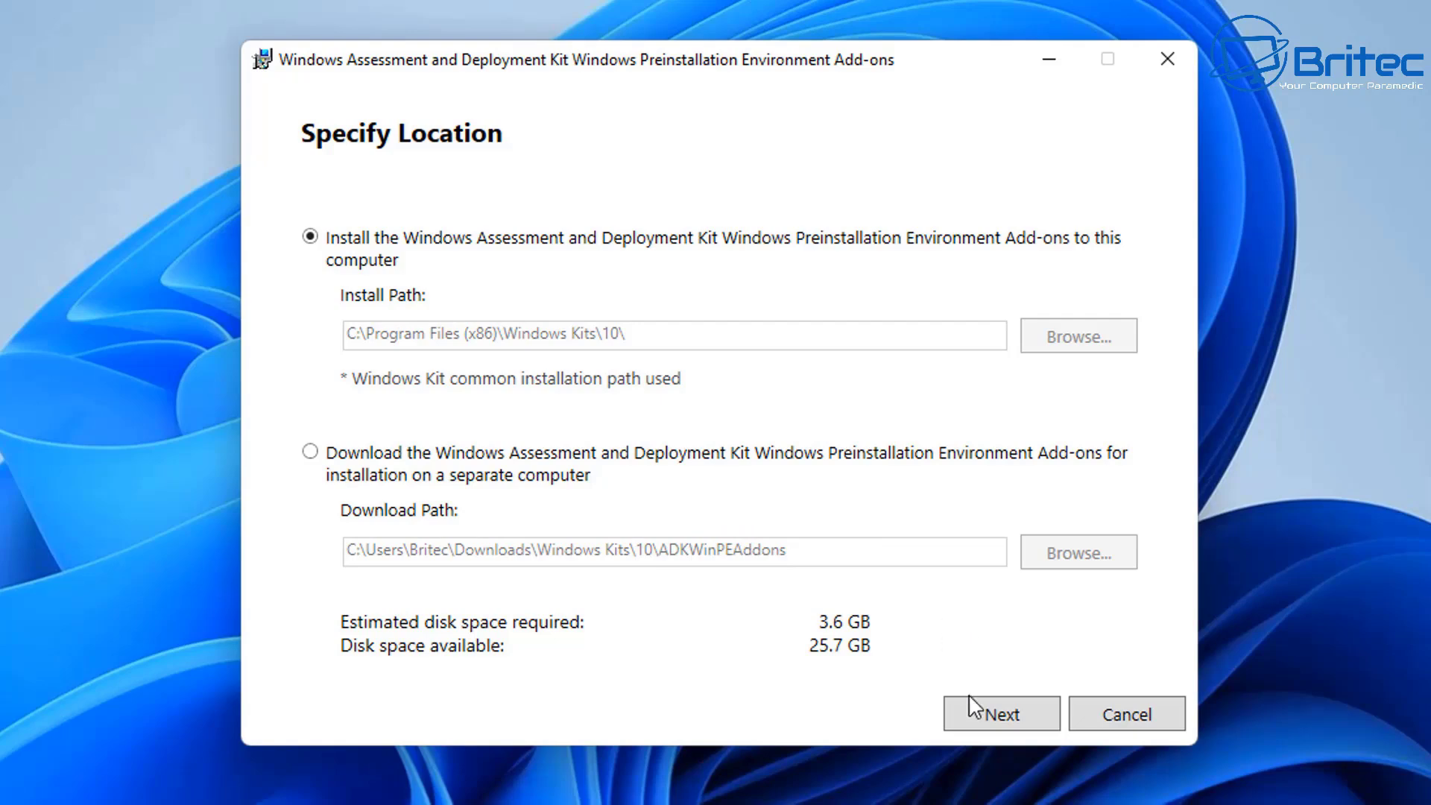
{"action": "left_click", "coordinate": [1020, 719]}
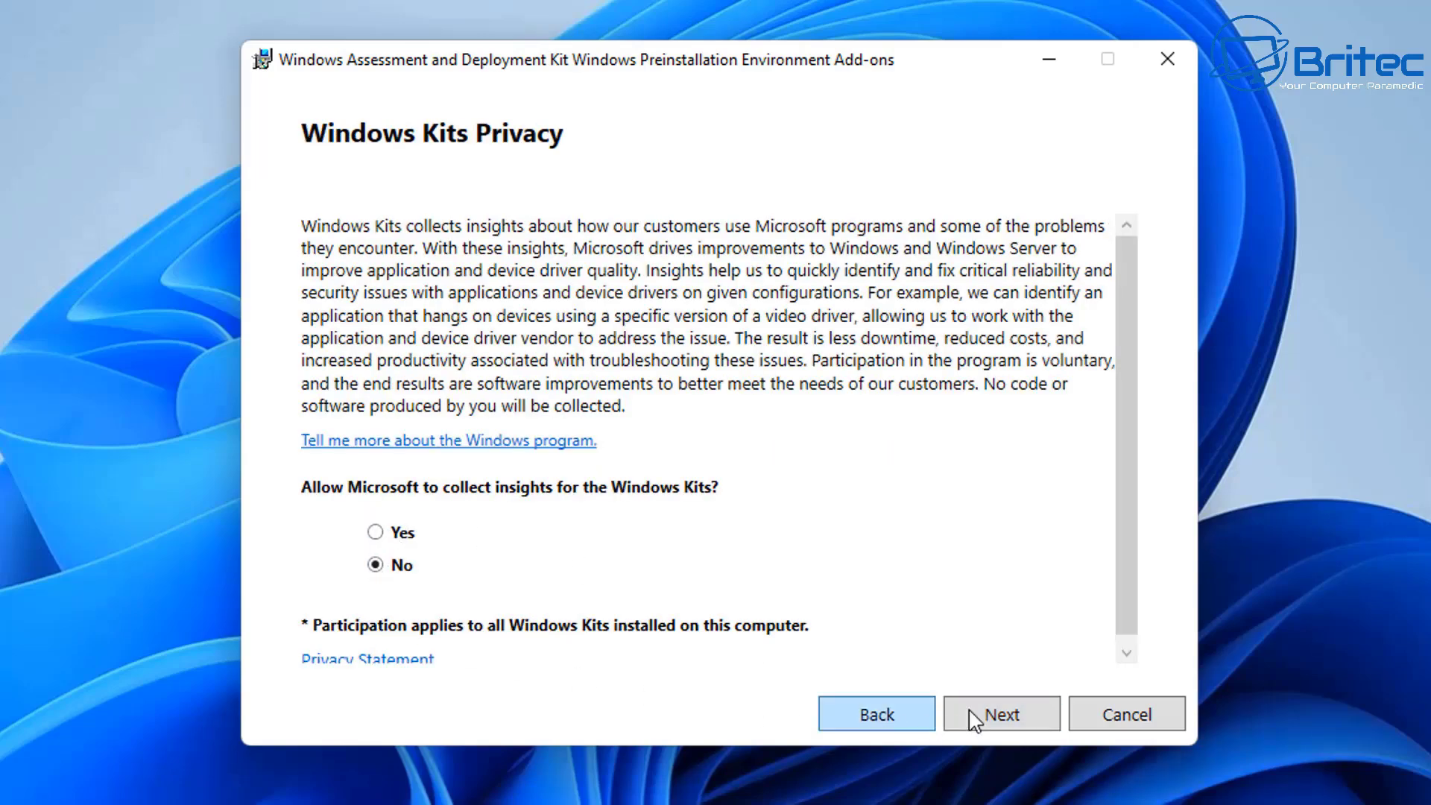
{"action": "left_click", "coordinate": [1005, 719]}
{"action": "left_click", "coordinate": [1006, 717]}
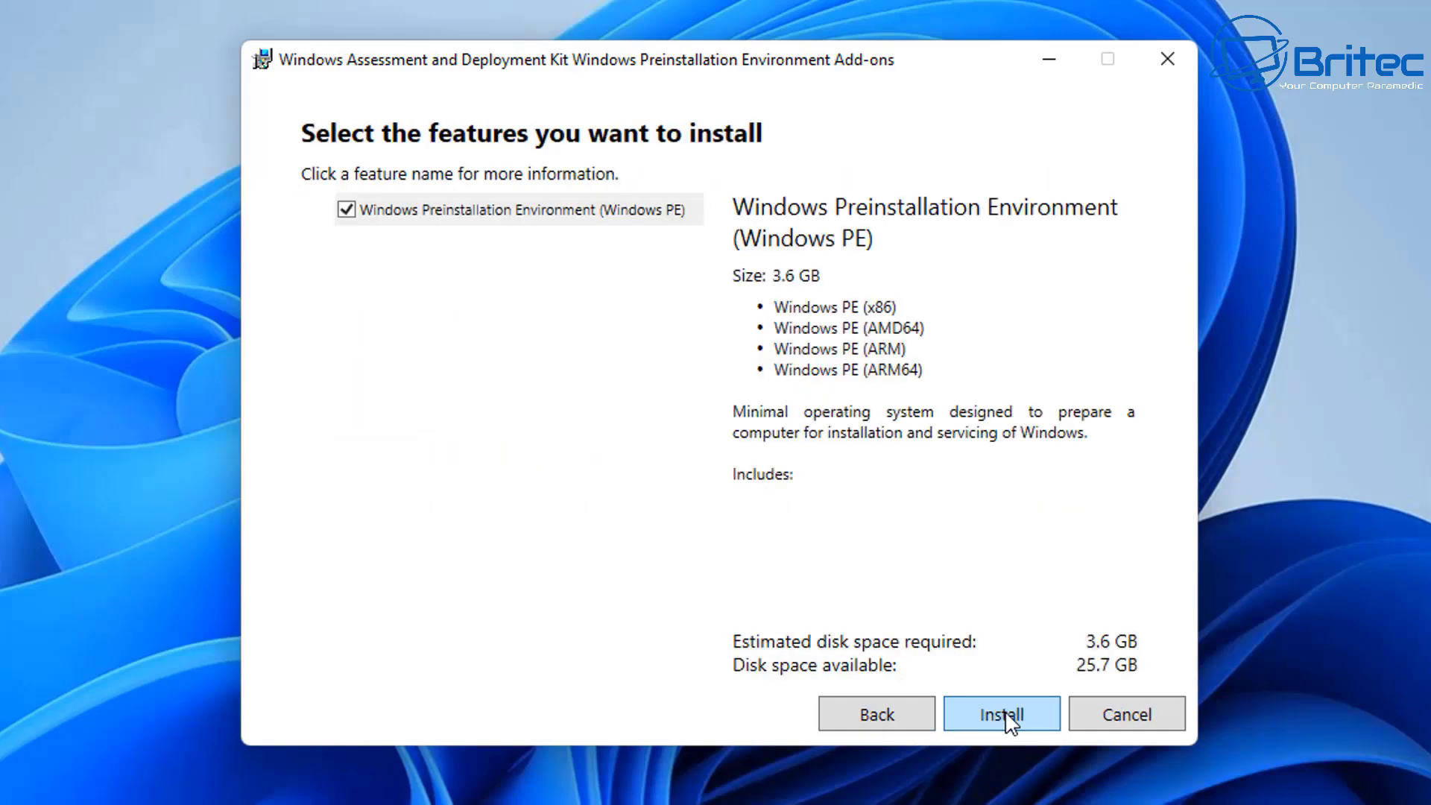
{"action": "left_click", "coordinate": [1005, 714]}
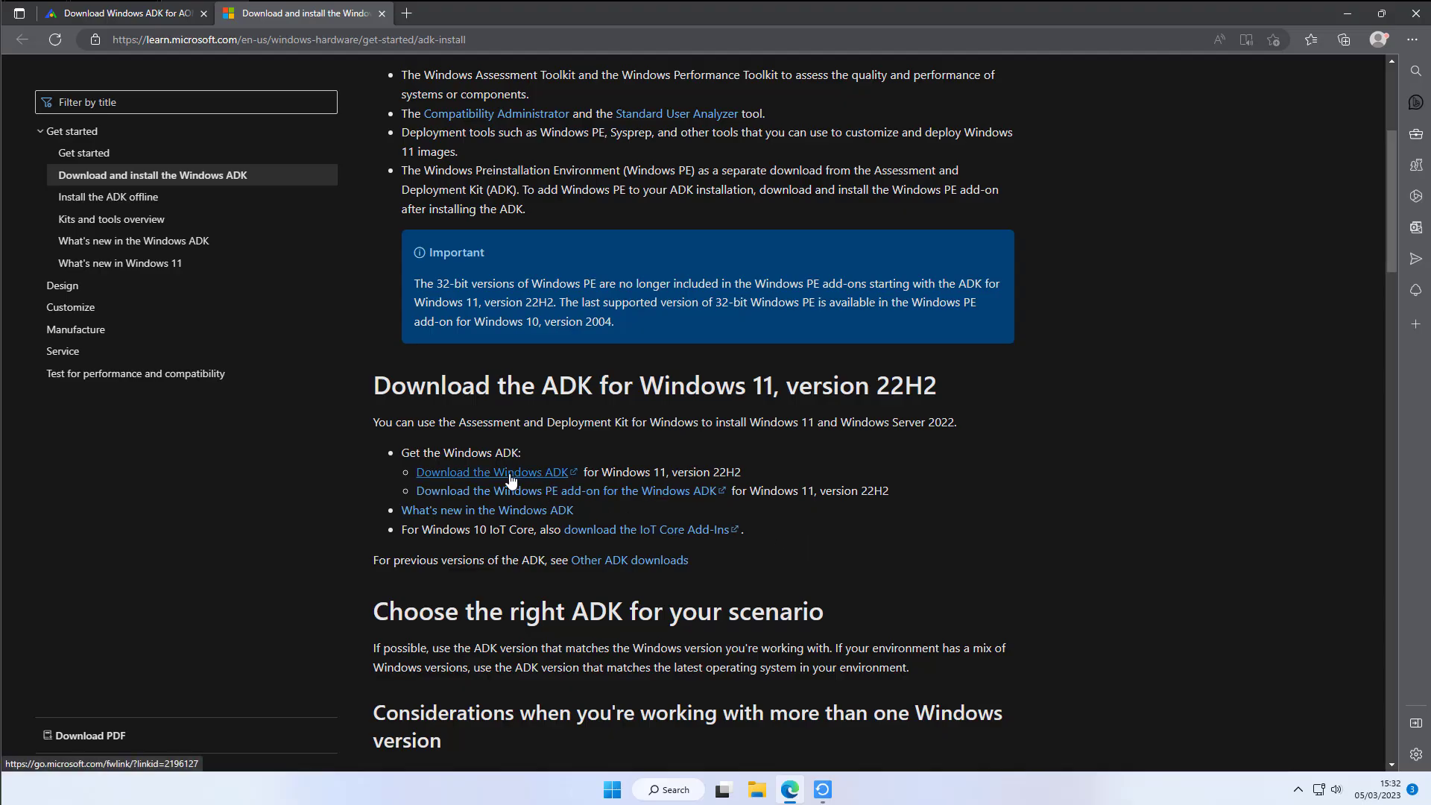
Download adksetup.exe, keep it despite the warning, and run it
{"action": "left_click", "coordinate": [511, 481]}
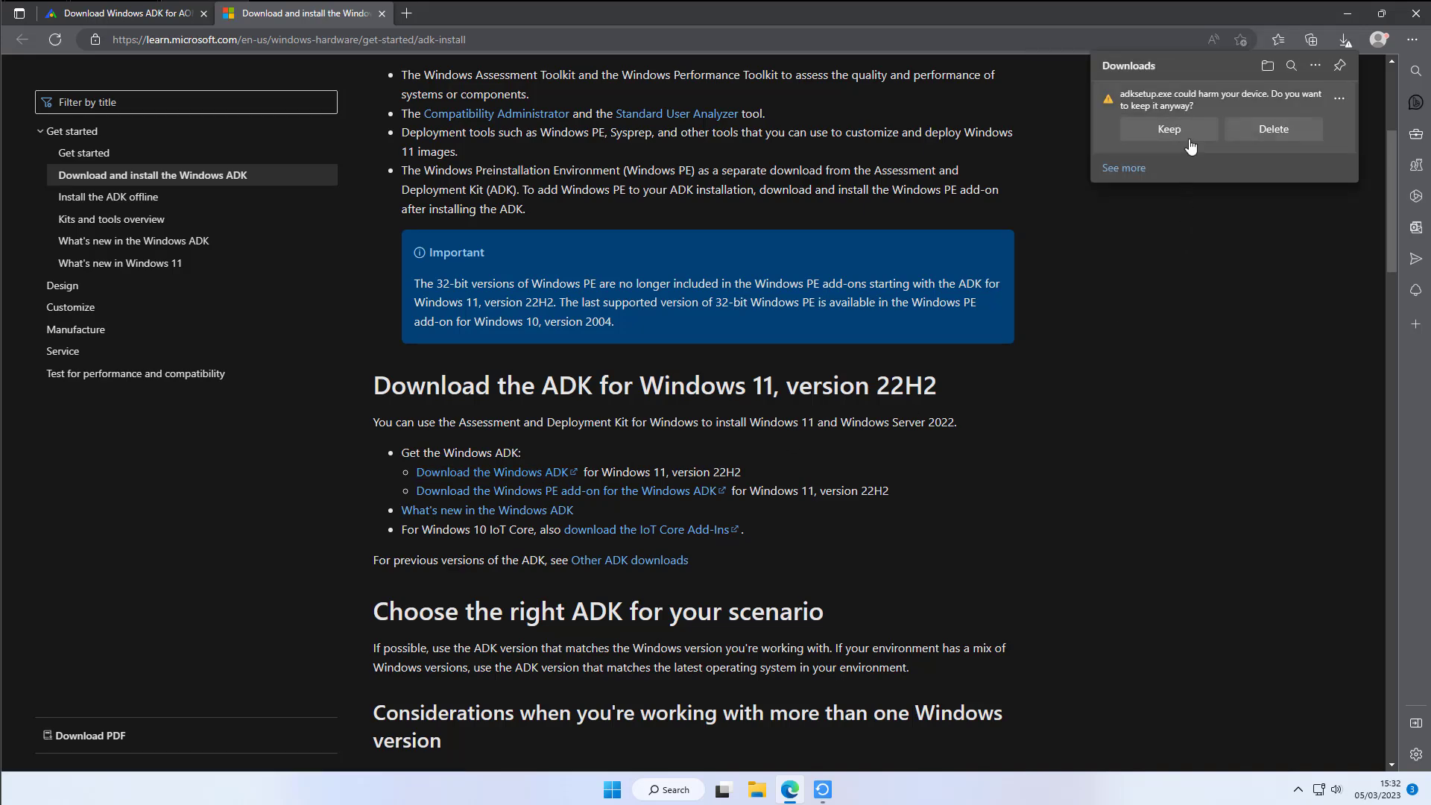
{"action": "left_click", "coordinate": [1168, 129]}
{"action": "left_click", "coordinate": [1139, 108]}
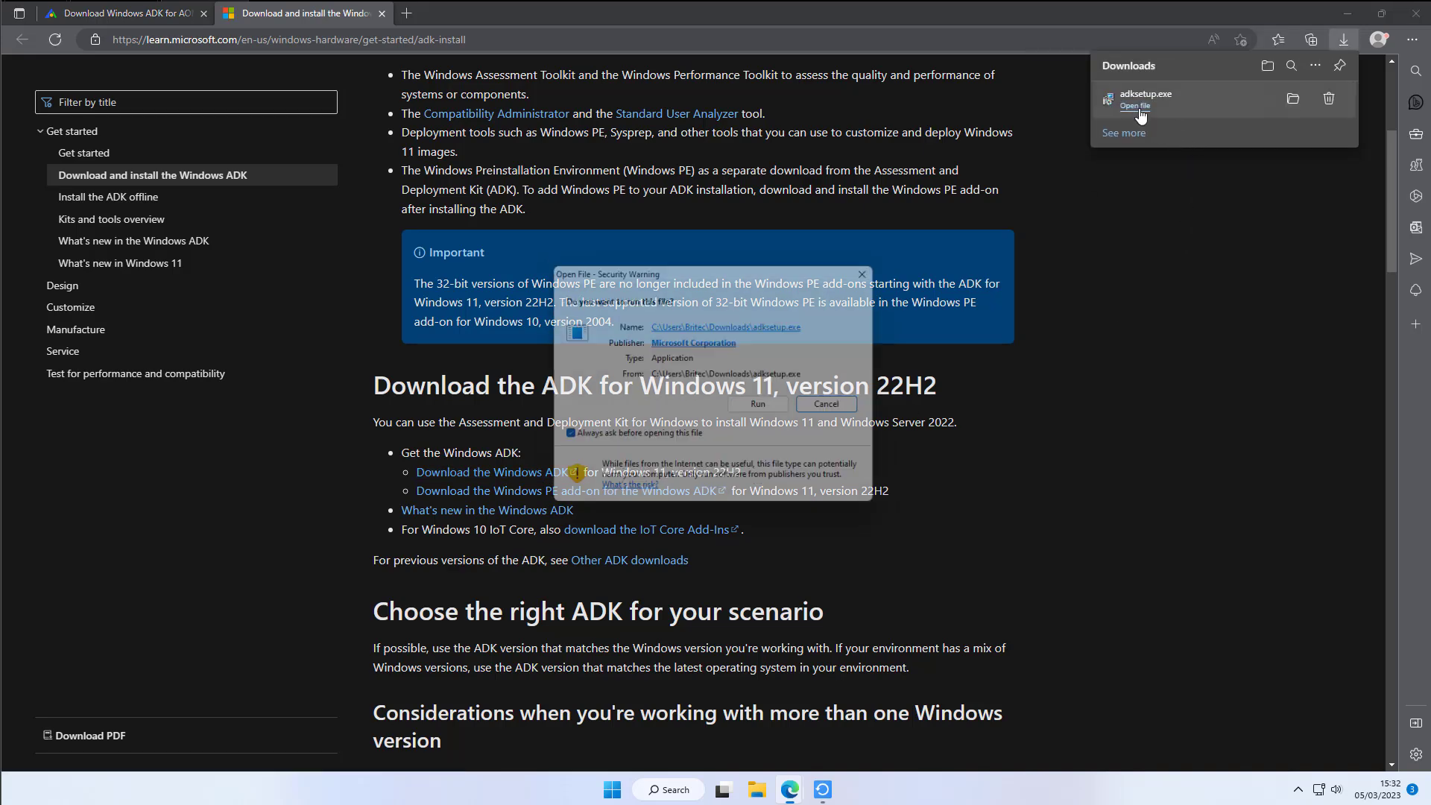
{"action": "left_click", "coordinate": [757, 404]}
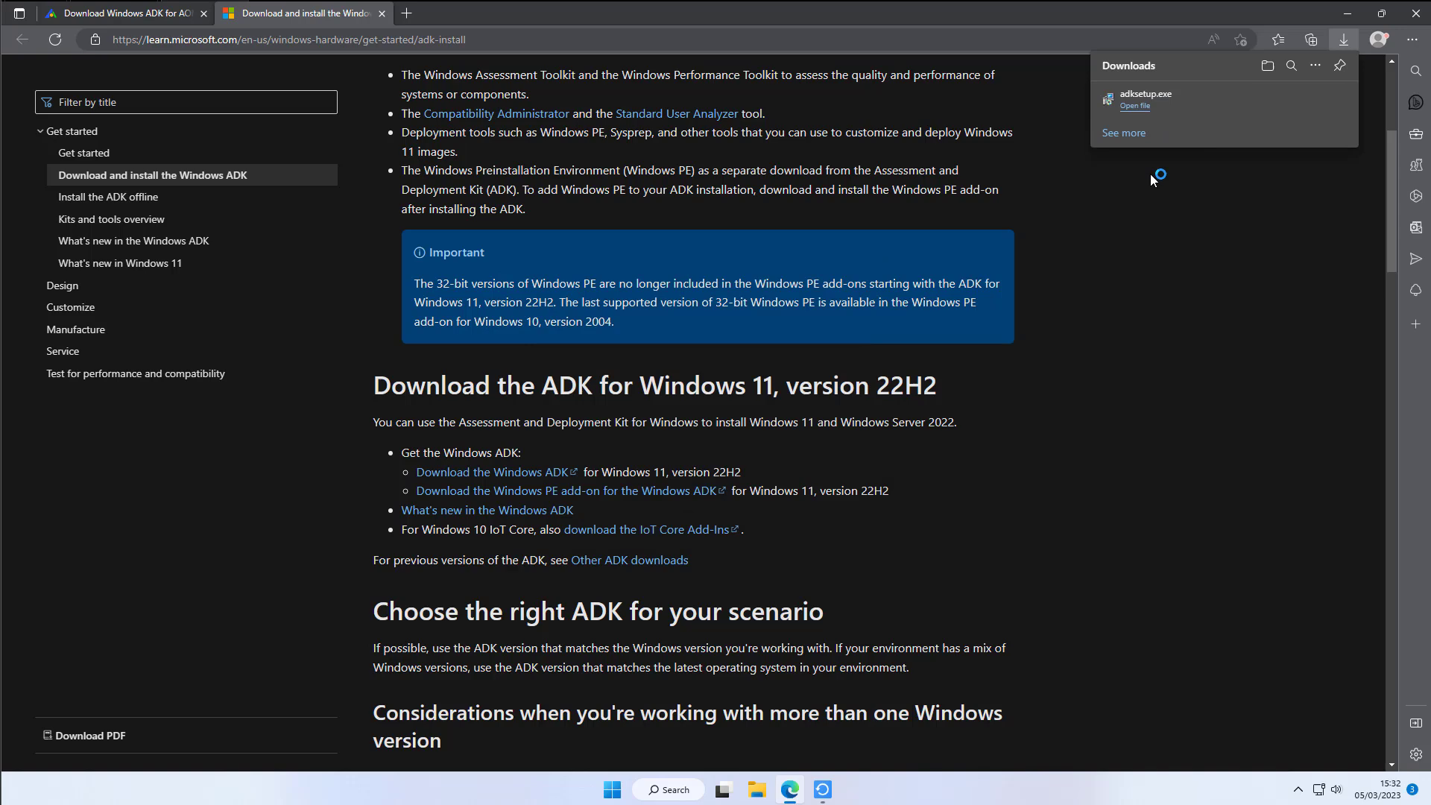
{"action": "left_click", "coordinate": [1346, 15]}
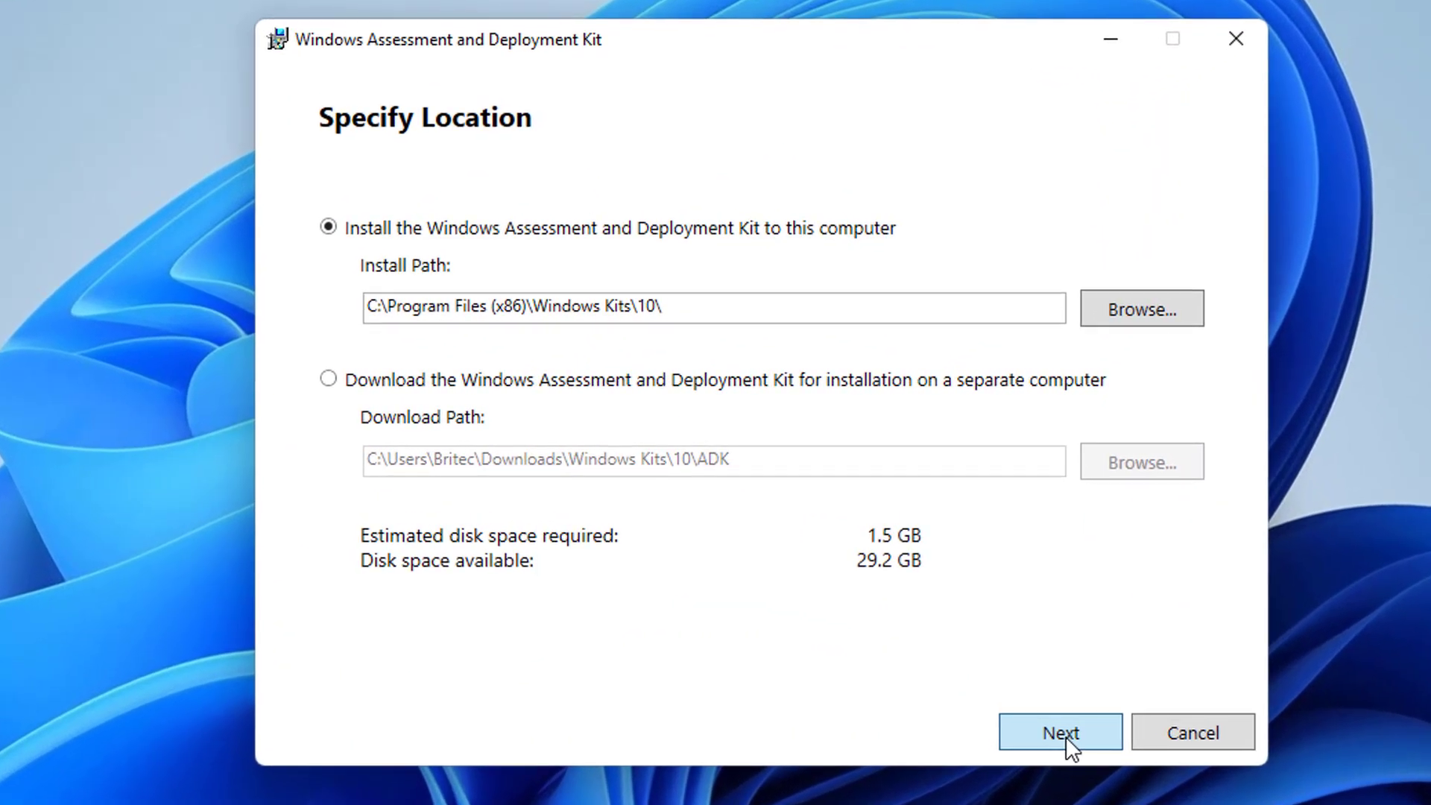
Keep the default ADK location, decline insights, accept the license, and review Deployment Tools
{"action": "left_click", "coordinate": [879, 569]}
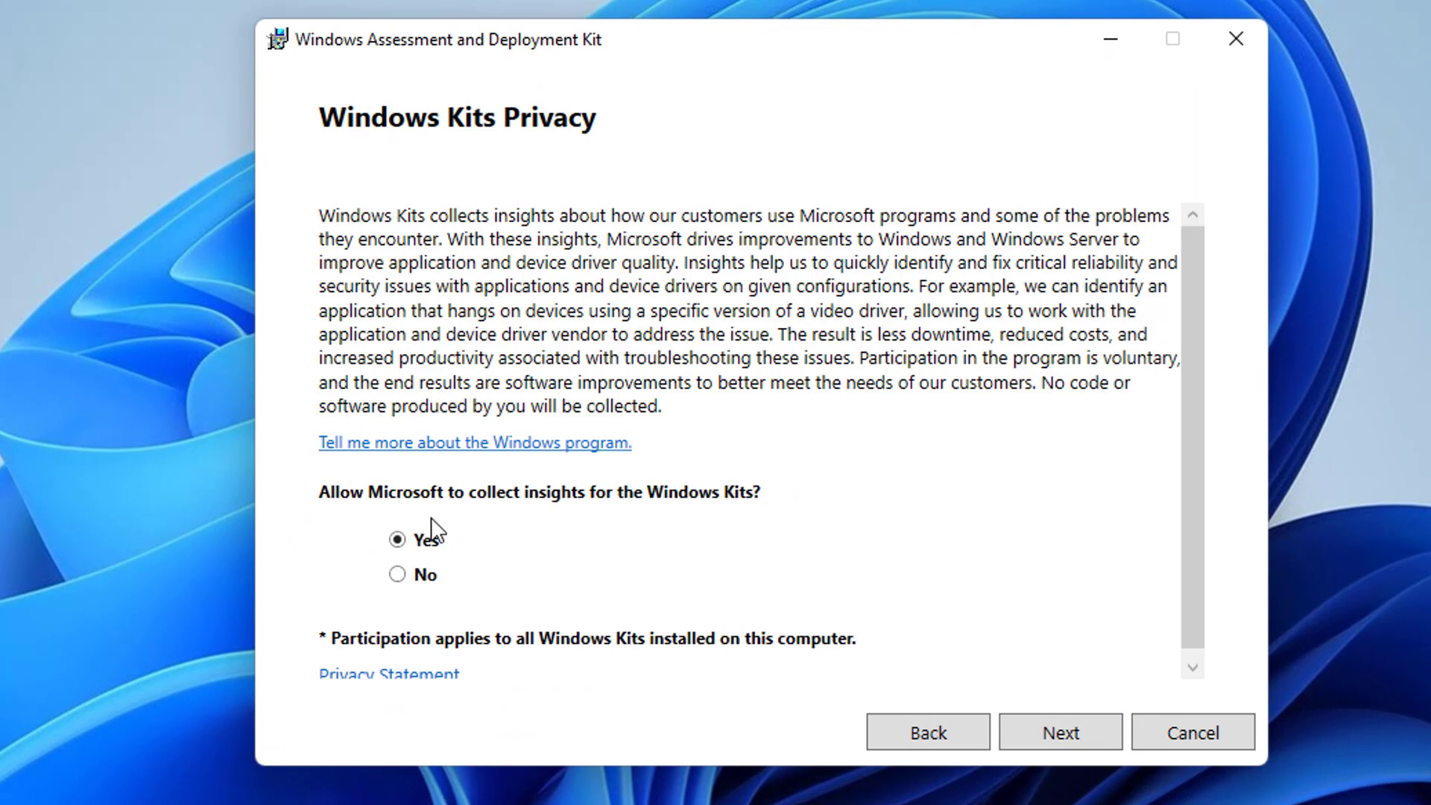
{"action": "left_click", "coordinate": [424, 578]}
{"action": "left_click", "coordinate": [1075, 732]}
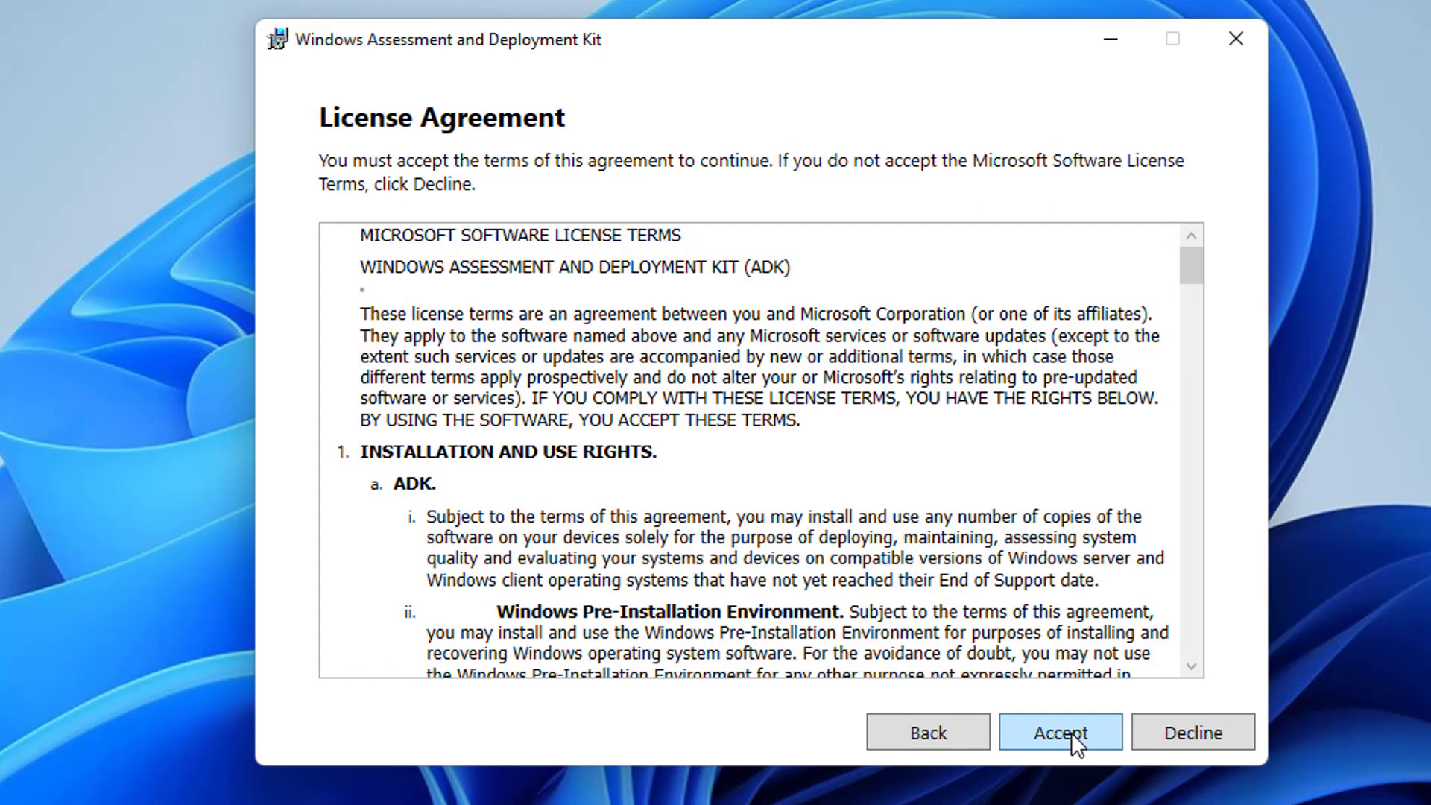
{"action": "left_click", "coordinate": [1070, 732]}
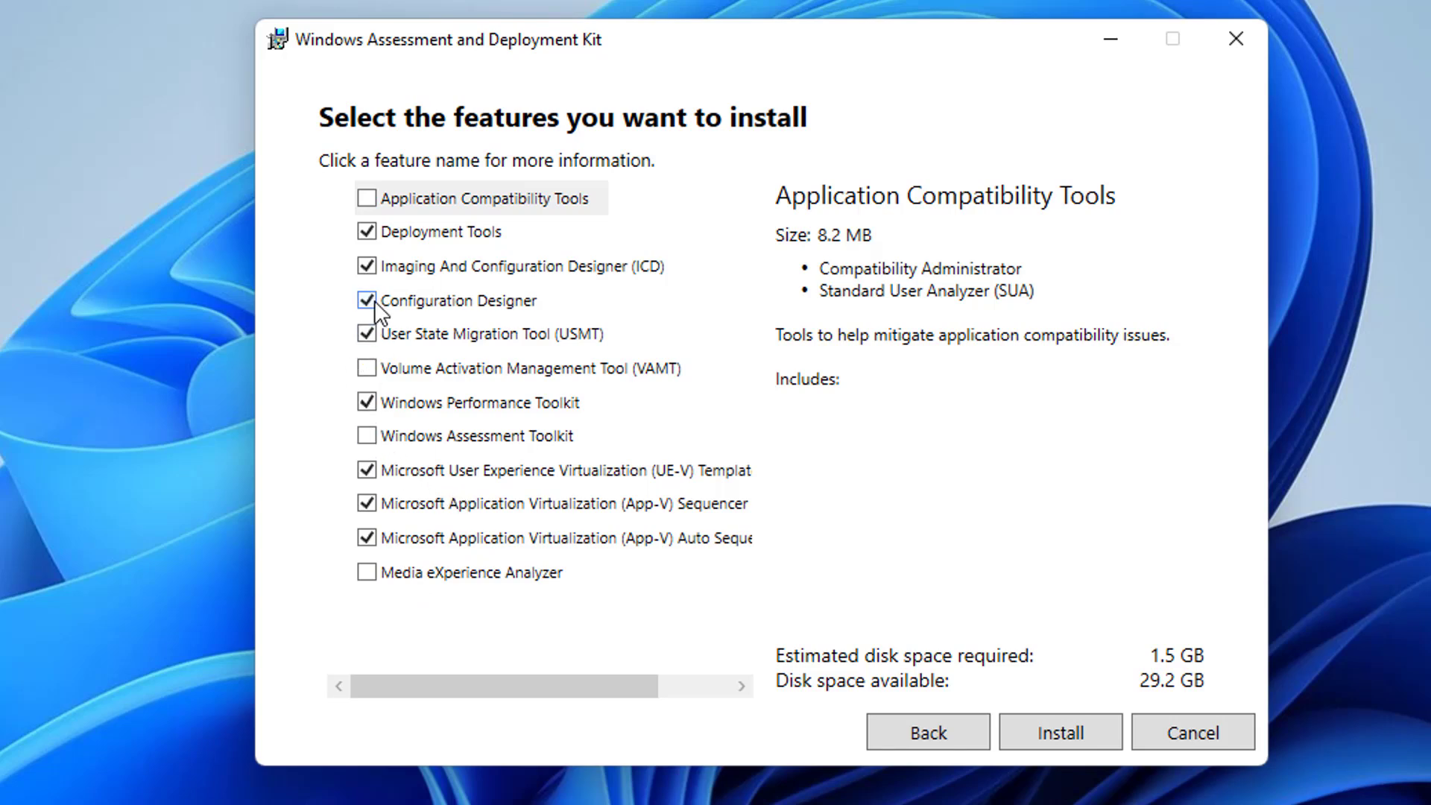
{"action": "left_click", "coordinate": [438, 232]}
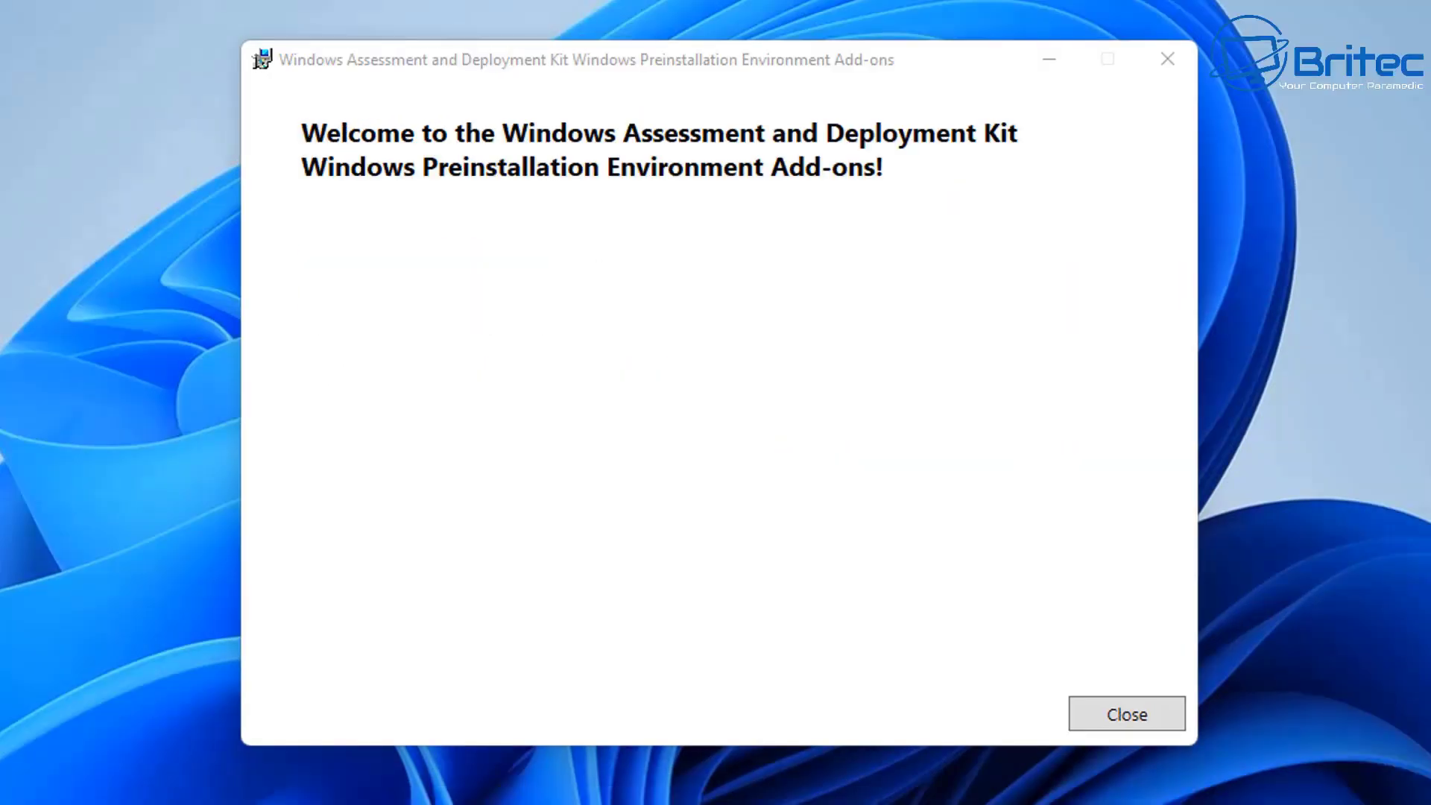
Close the finished add-ons setup and start creating the 50.77GB factory recovery partition
{"action": "left_click", "coordinate": [1133, 717]}
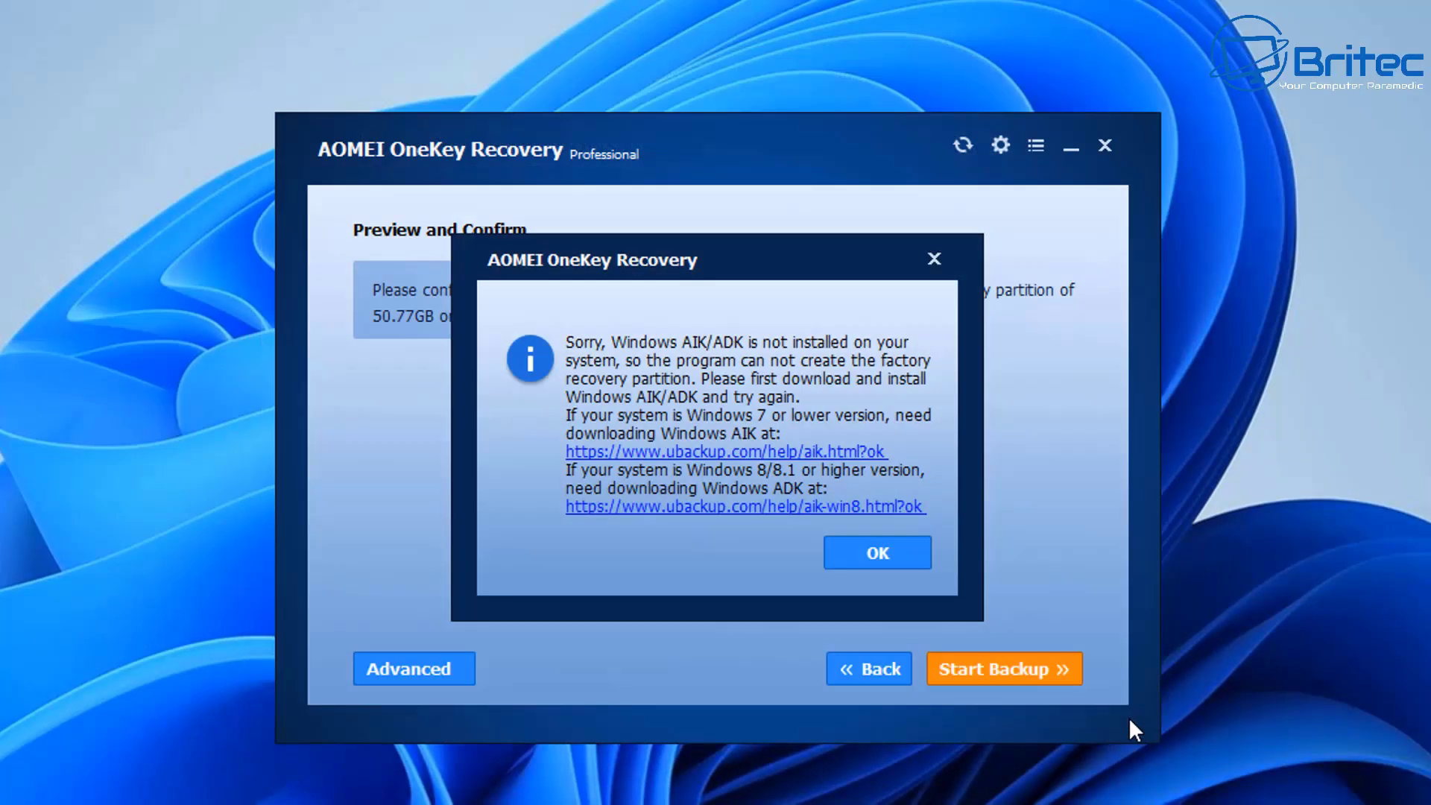
{"action": "left_click", "coordinate": [896, 555]}
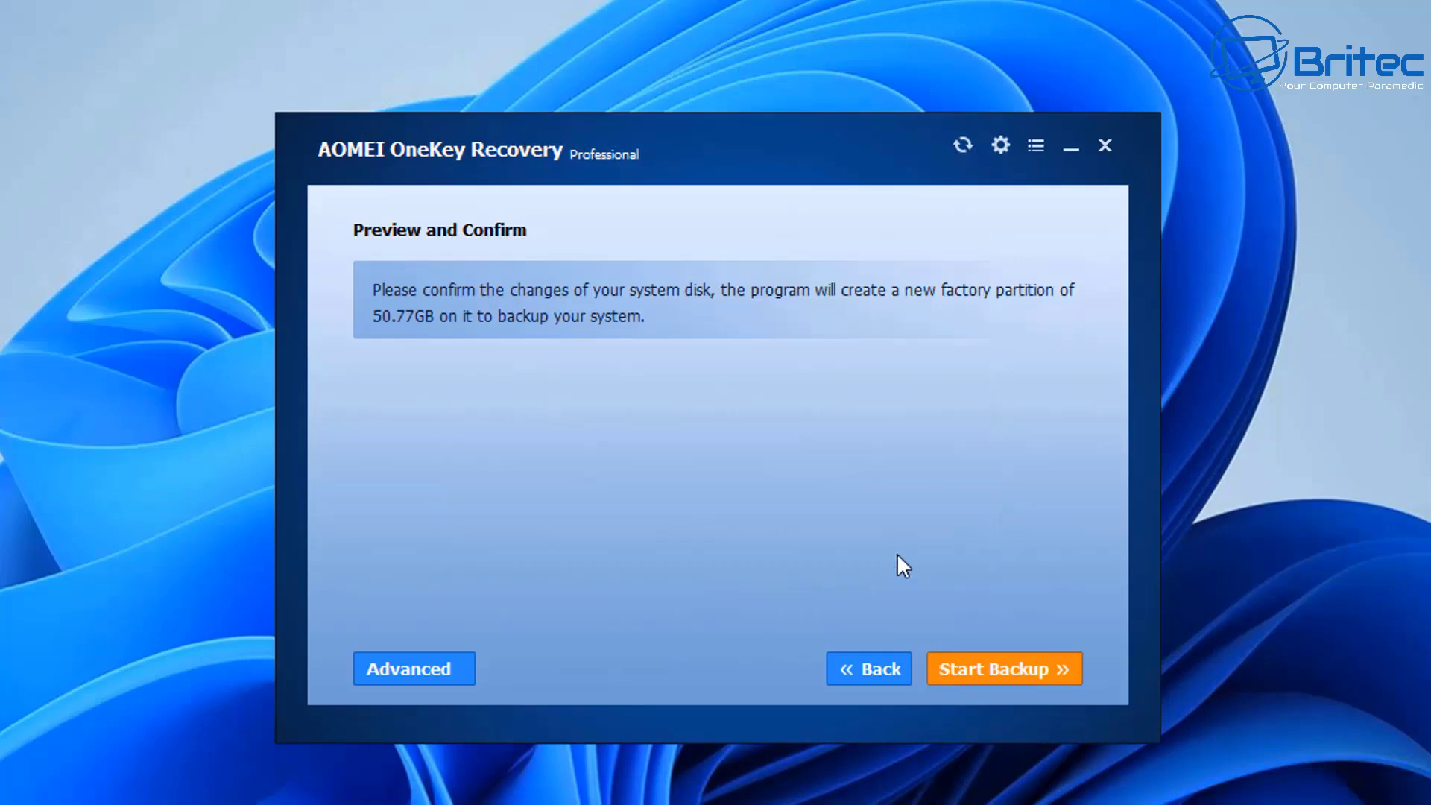
{"action": "left_click", "coordinate": [982, 691]}
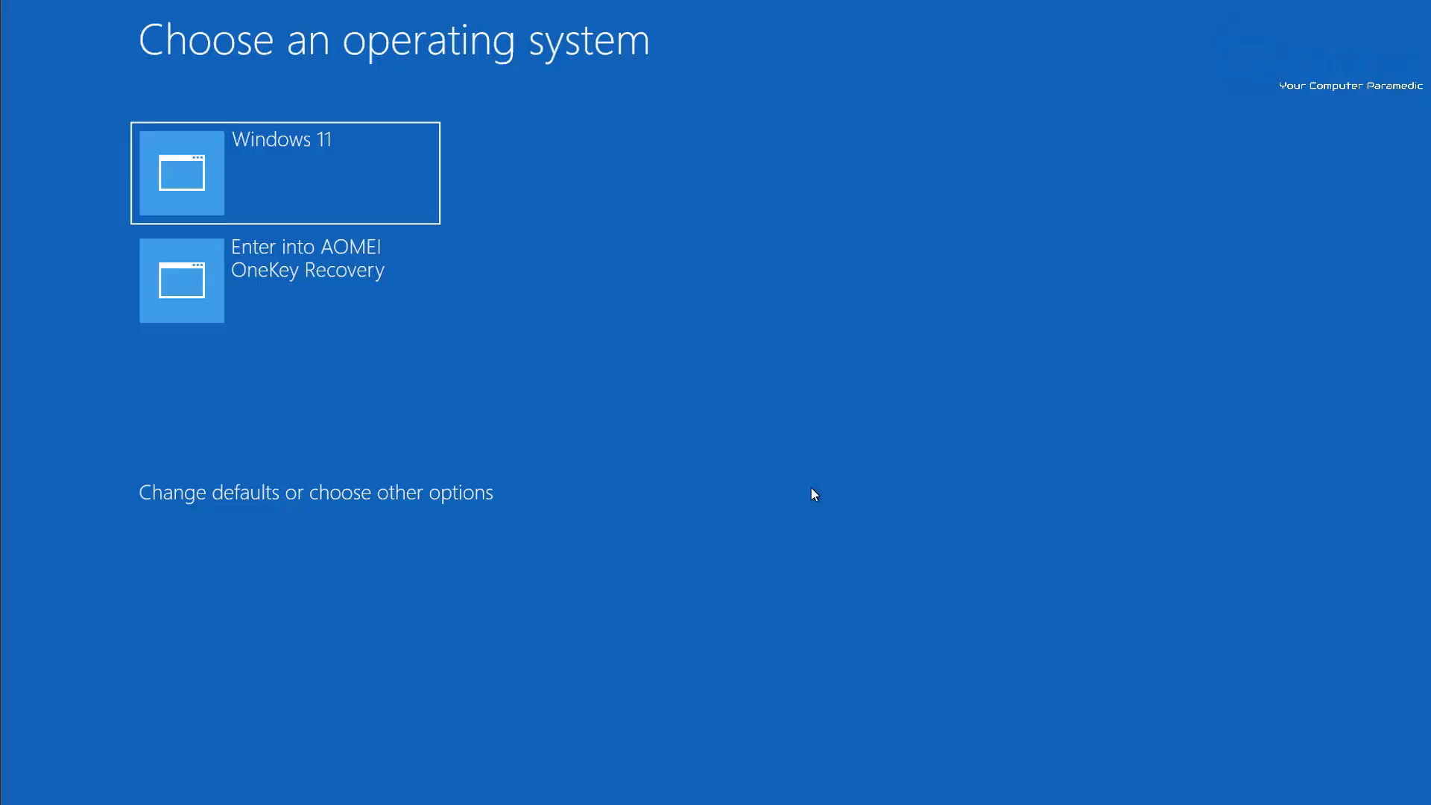
Highlight the Enter into AOMEI OneKey Recovery boot entry, then boot into Windows 11
{"action": "key", "text": "Down"}
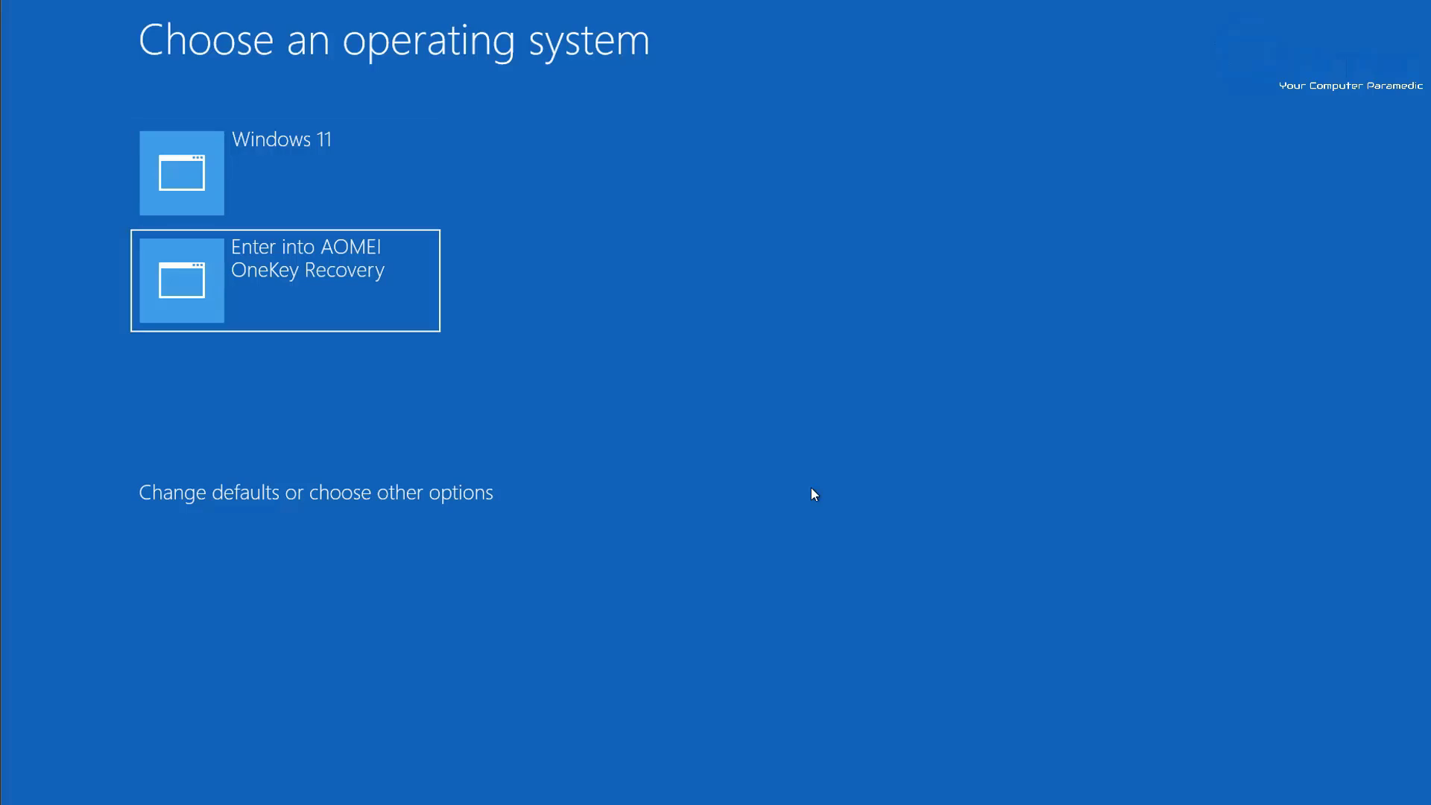
{"action": "key", "text": "Up"}
{"action": "key", "text": "Down"}
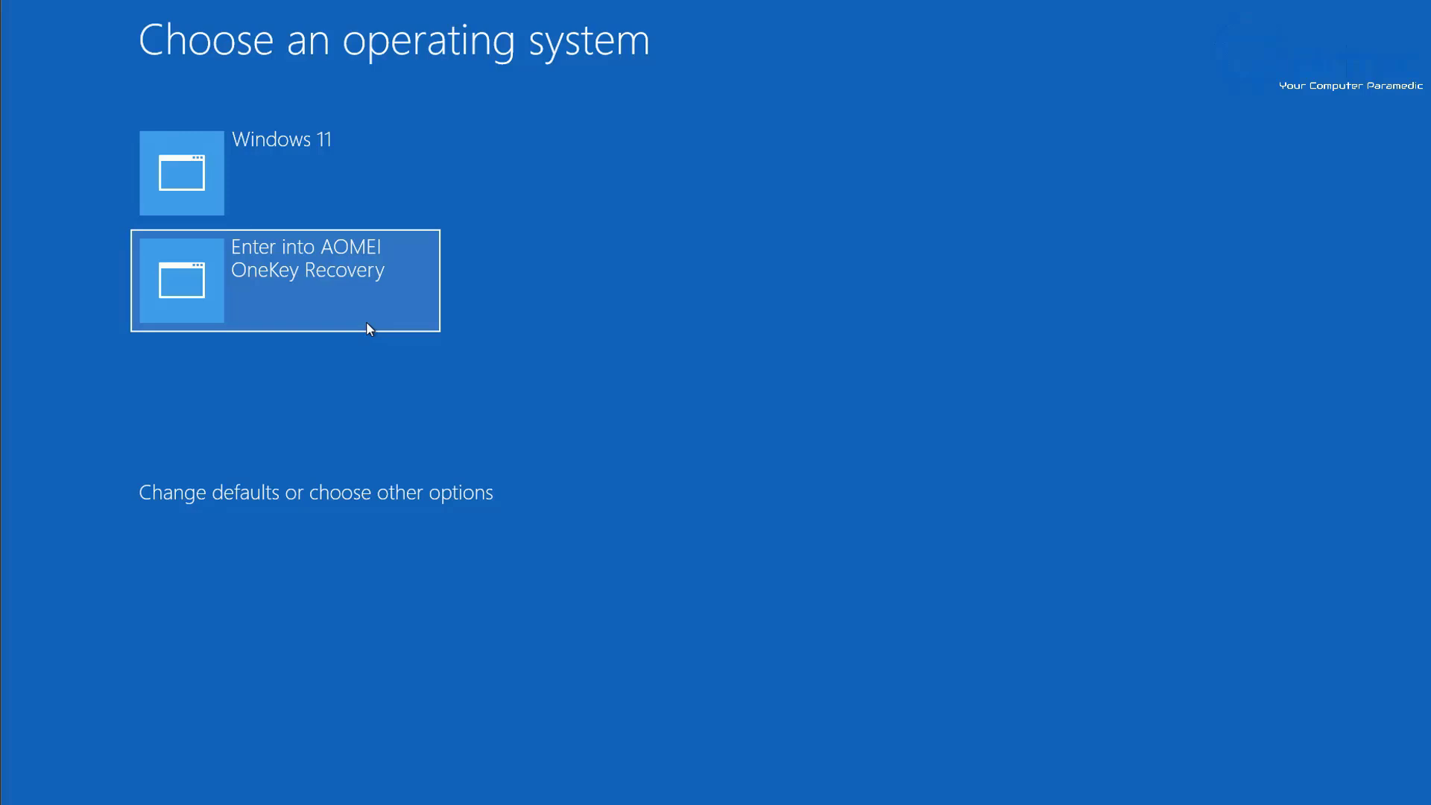
{"action": "key", "text": "Up"}
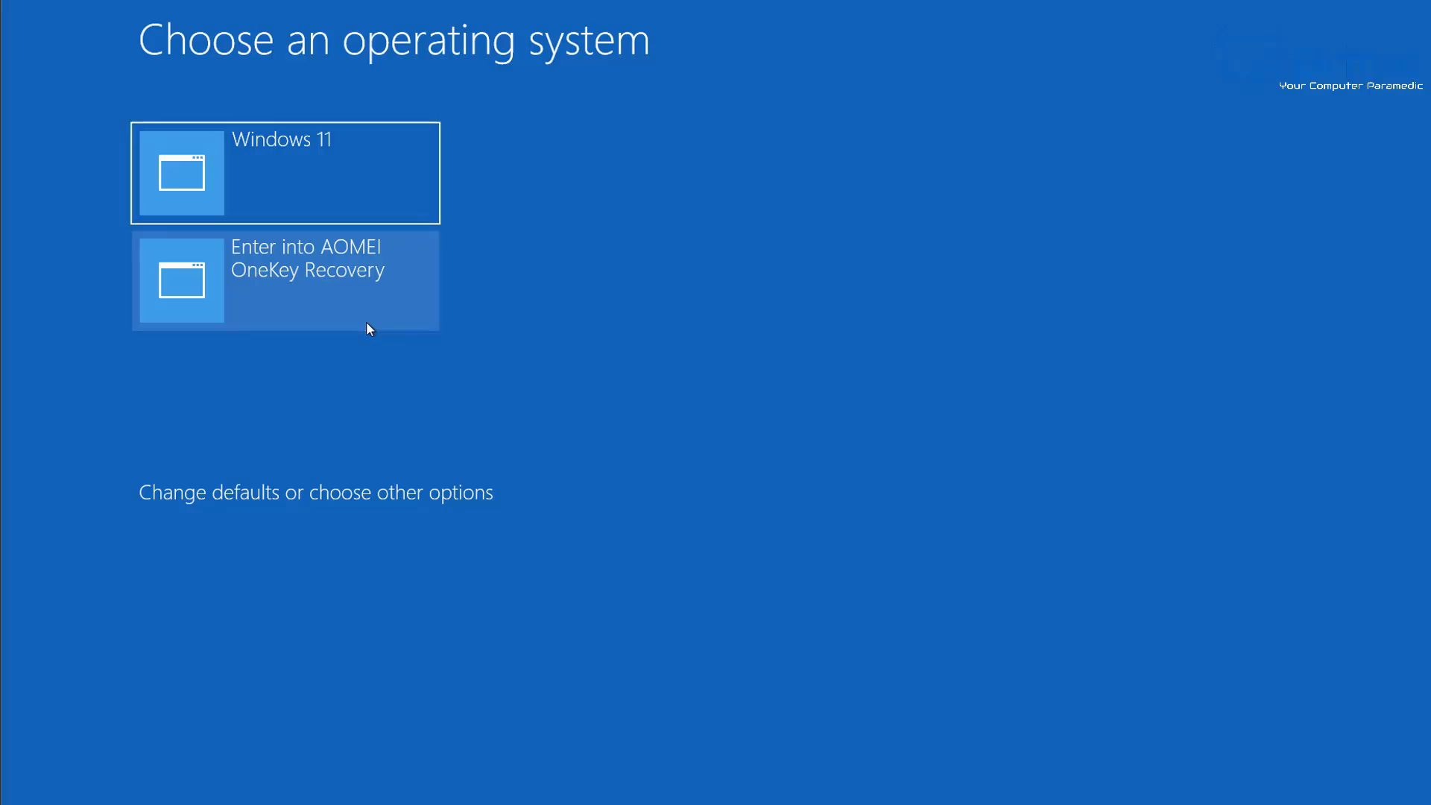
{"action": "left_click", "coordinate": [382, 193]}
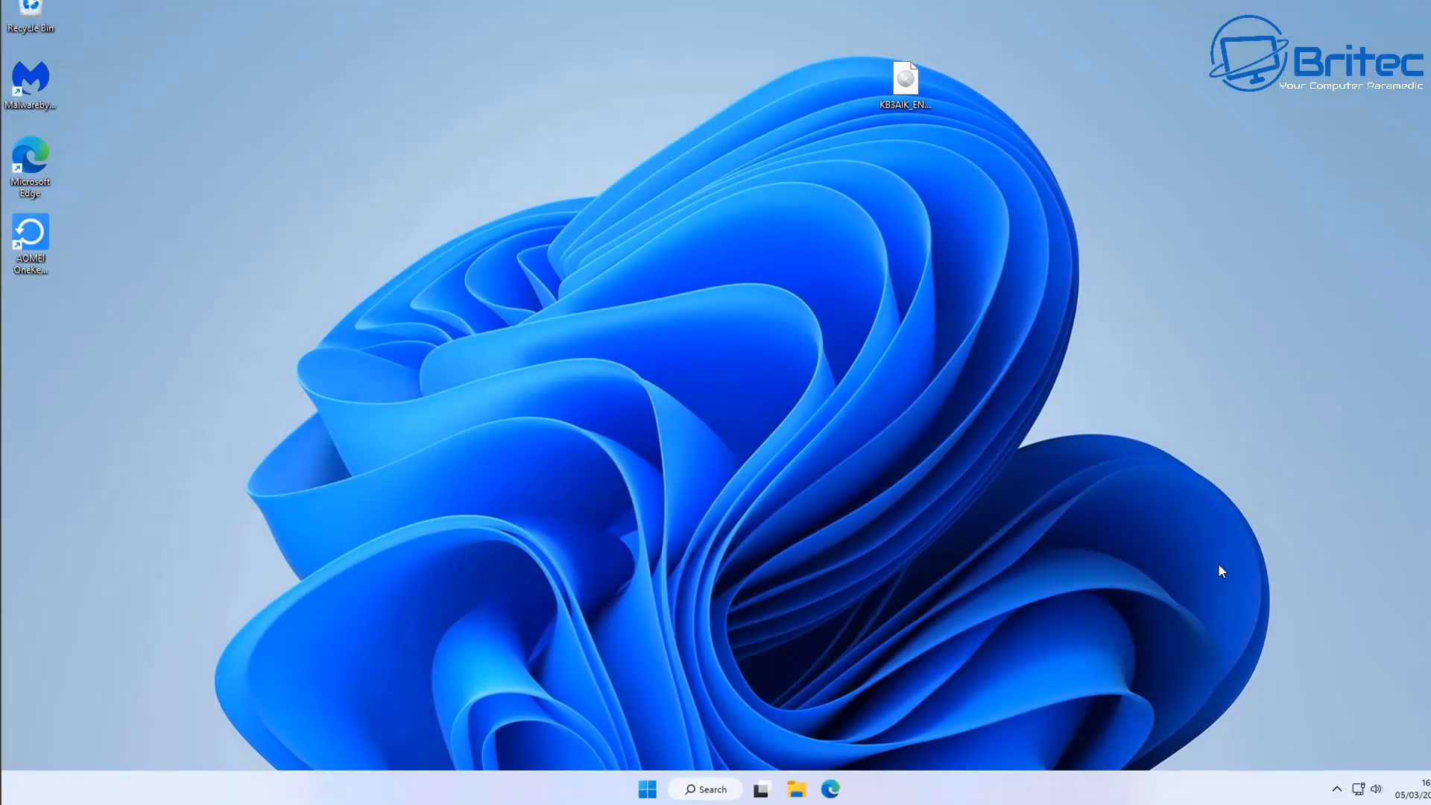
{"action": "right_click", "coordinate": [645, 794]}
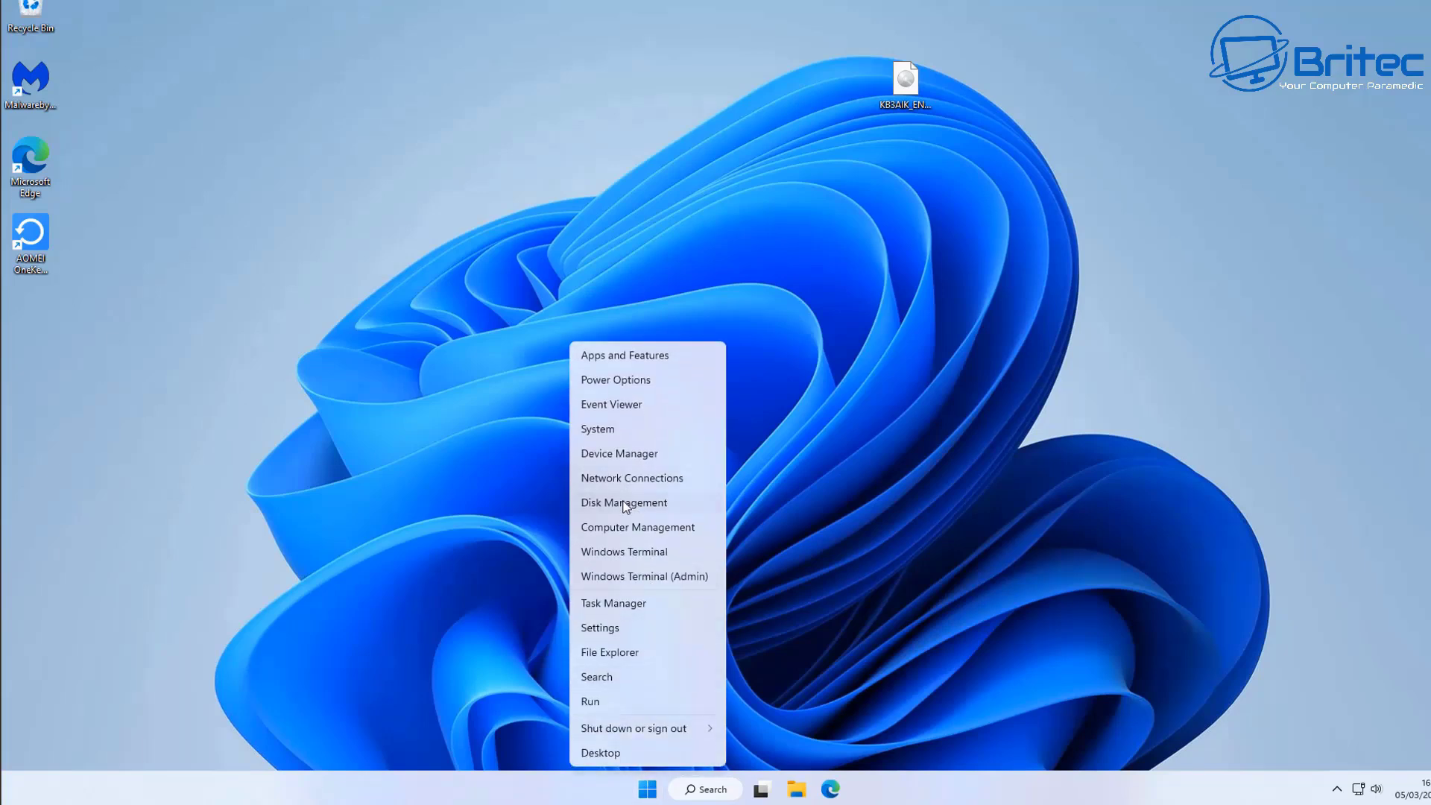
{"action": "left_click", "coordinate": [623, 502]}
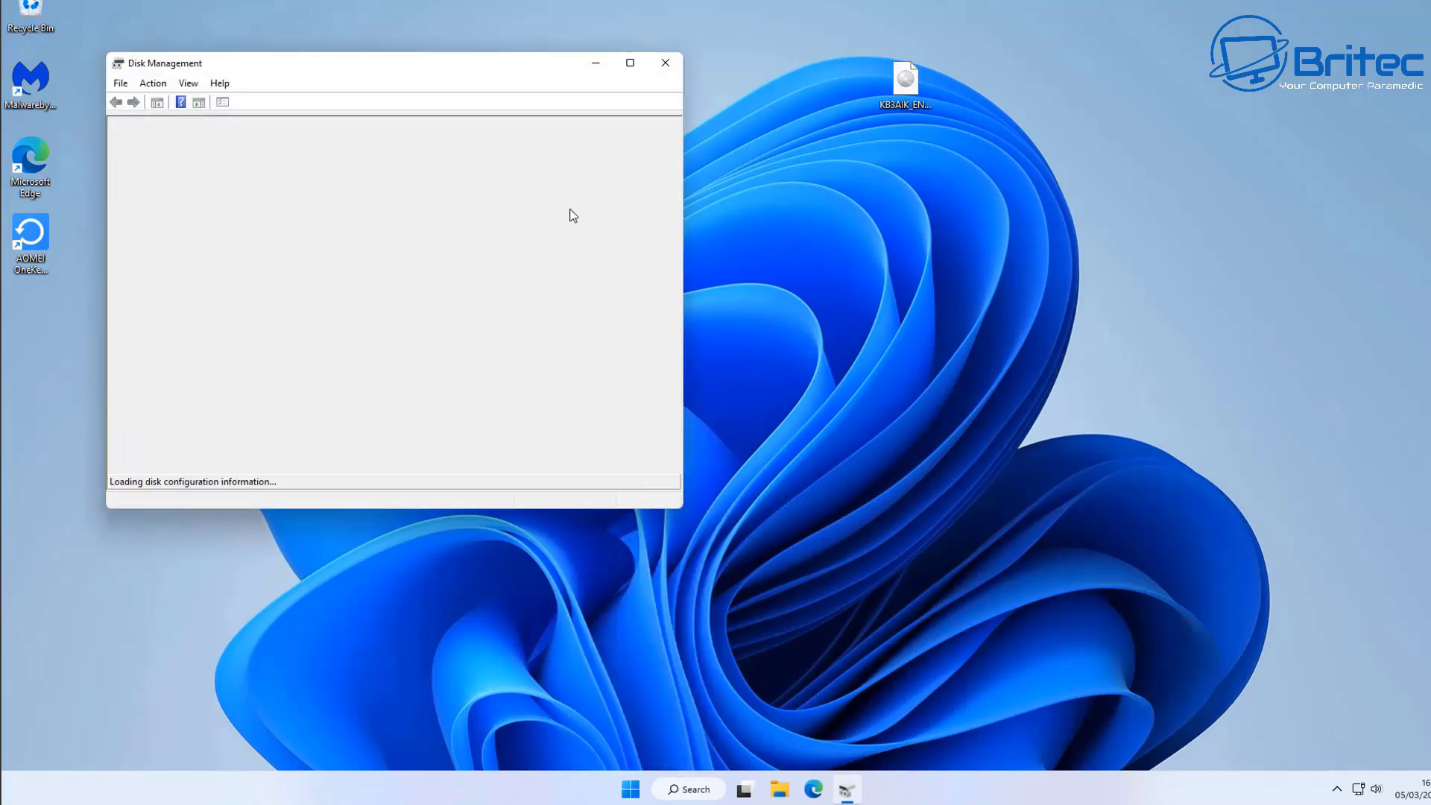
{"action": "left_click_drag", "start_coordinate": [682, 509], "coordinate": [1216, 682]}
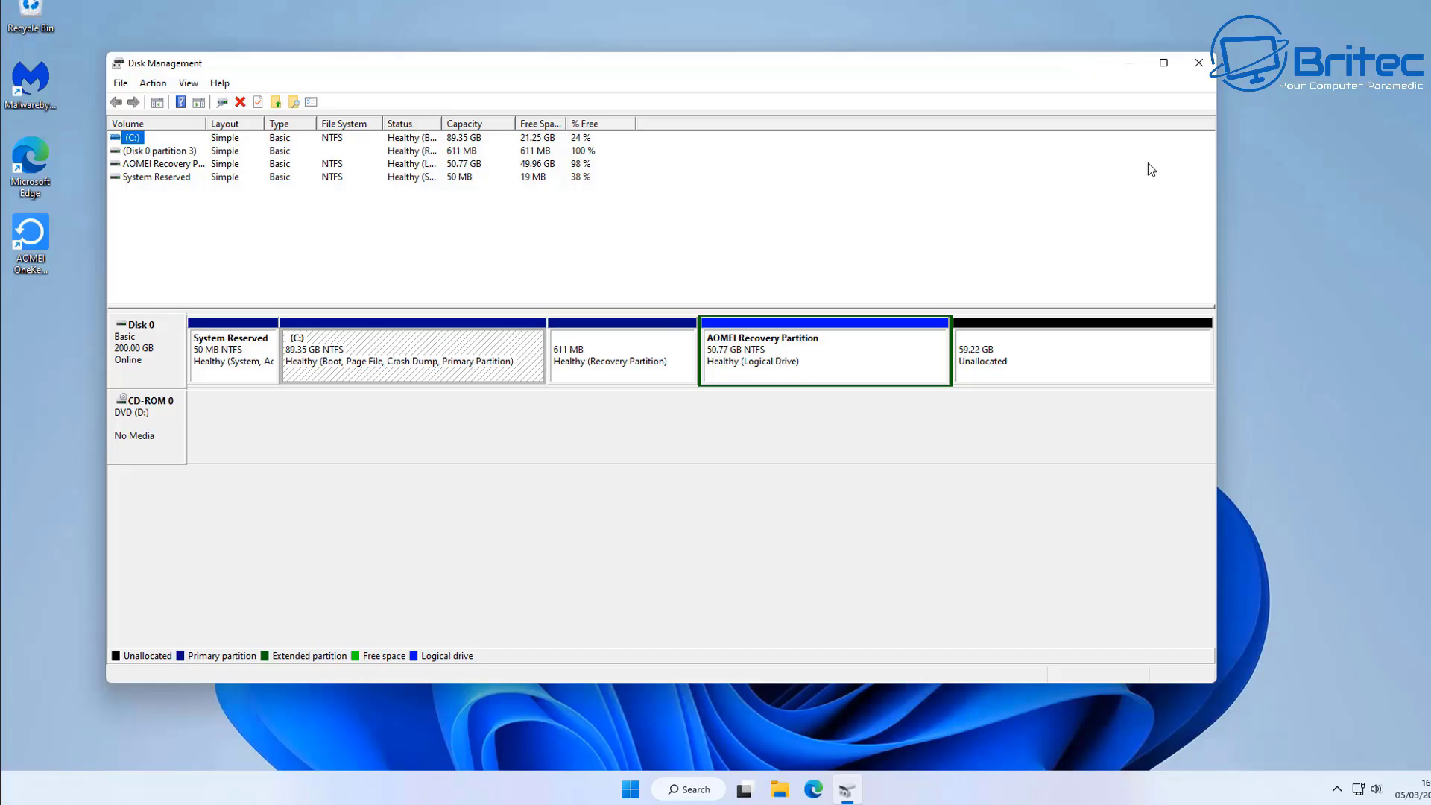
{"action": "left_click", "coordinate": [1199, 63]}
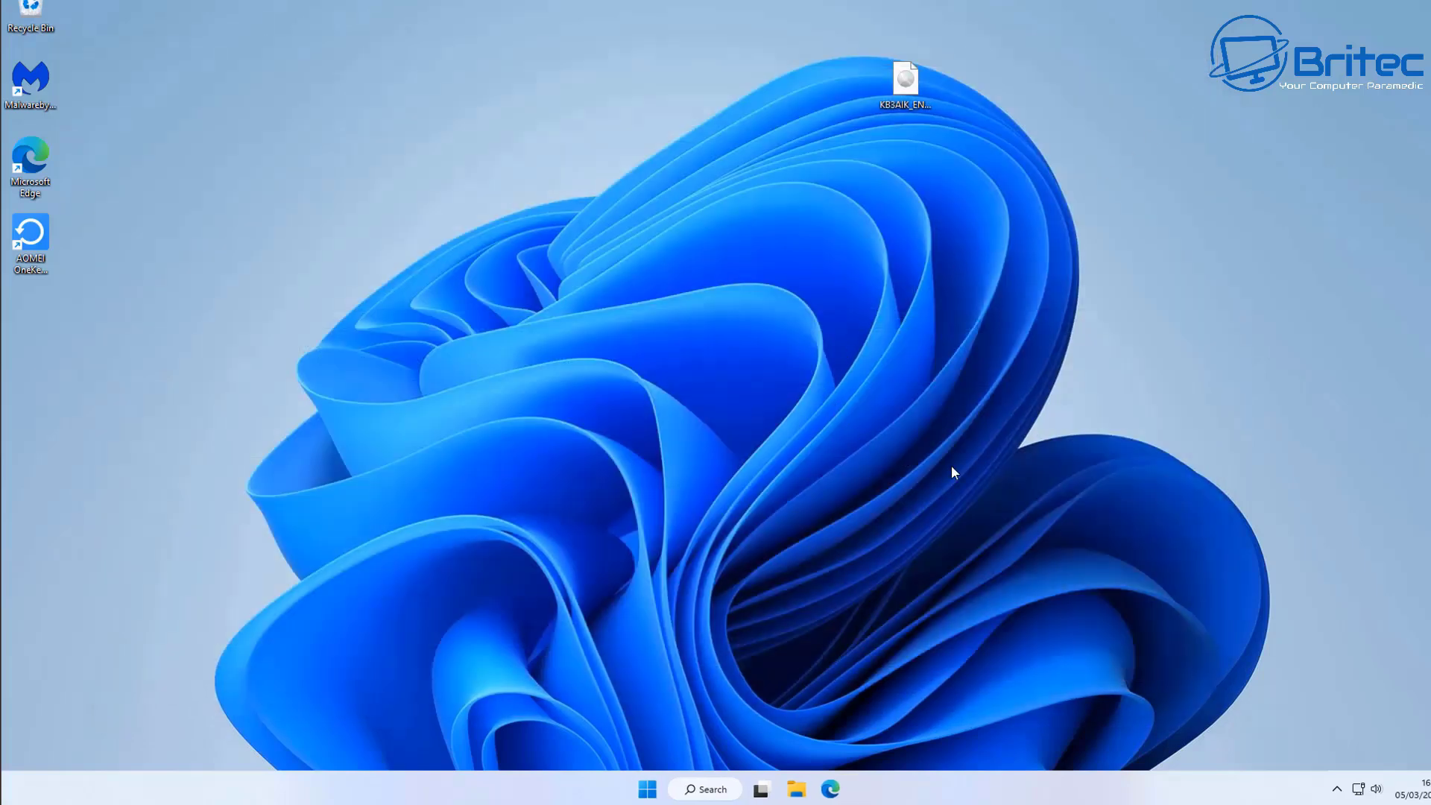